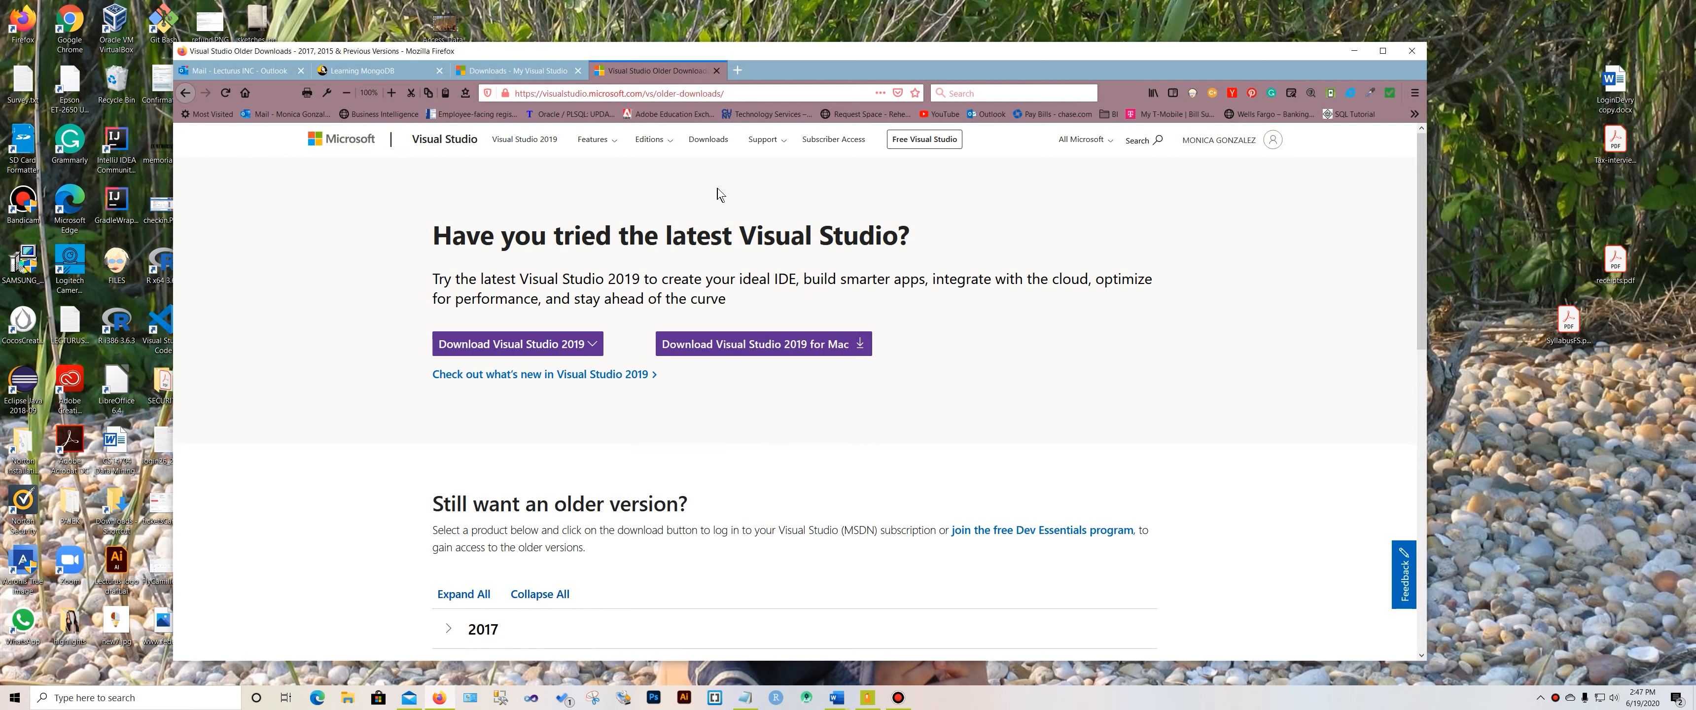
Step: Copy the Visual Studio older-downloads page address into a new blank Notepad document and widen its window to fit the link on one line
drag(749, 93, 348, 100)
key(ctrl+c)
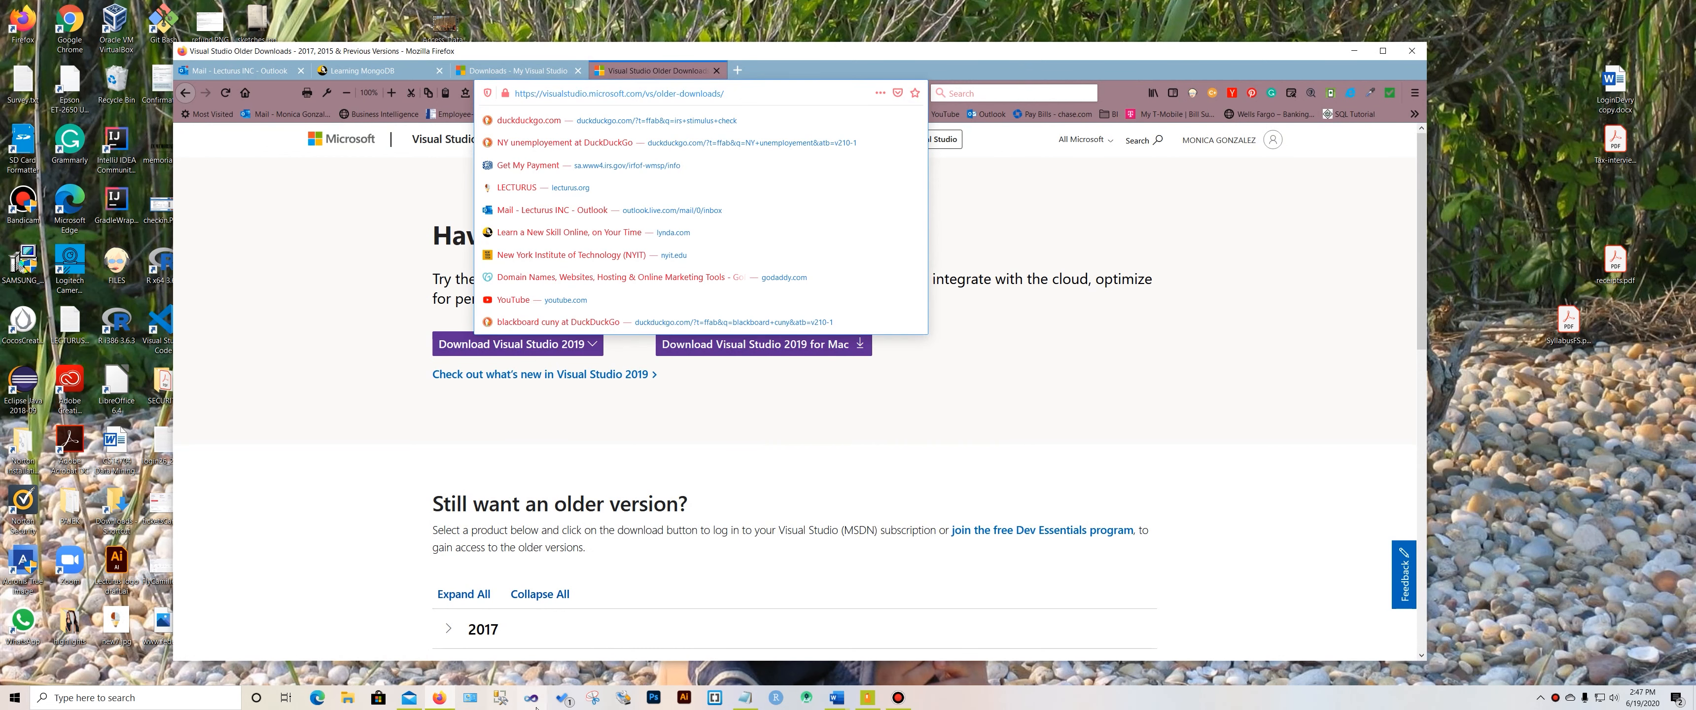
click(744, 697)
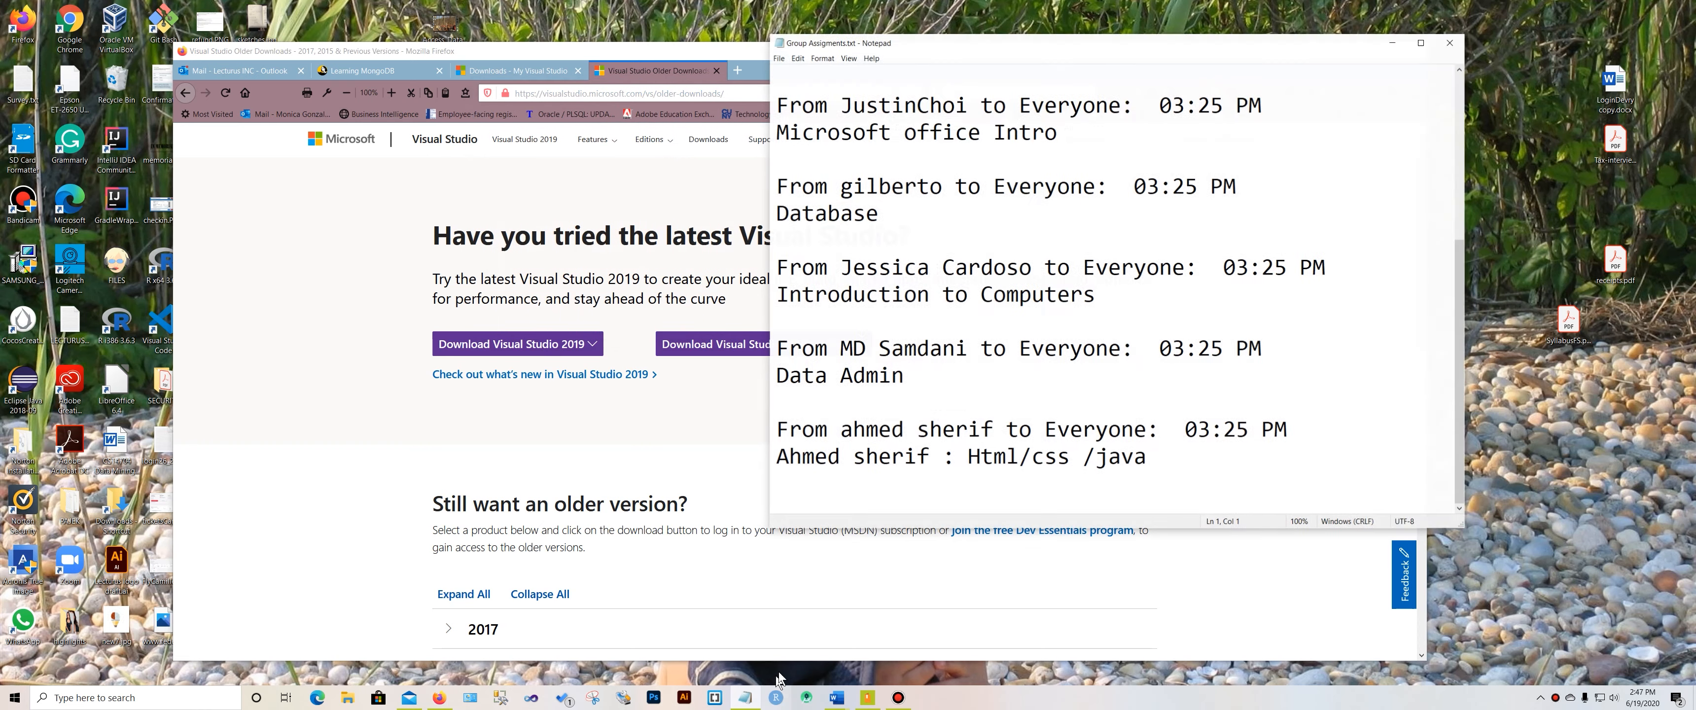
click(779, 55)
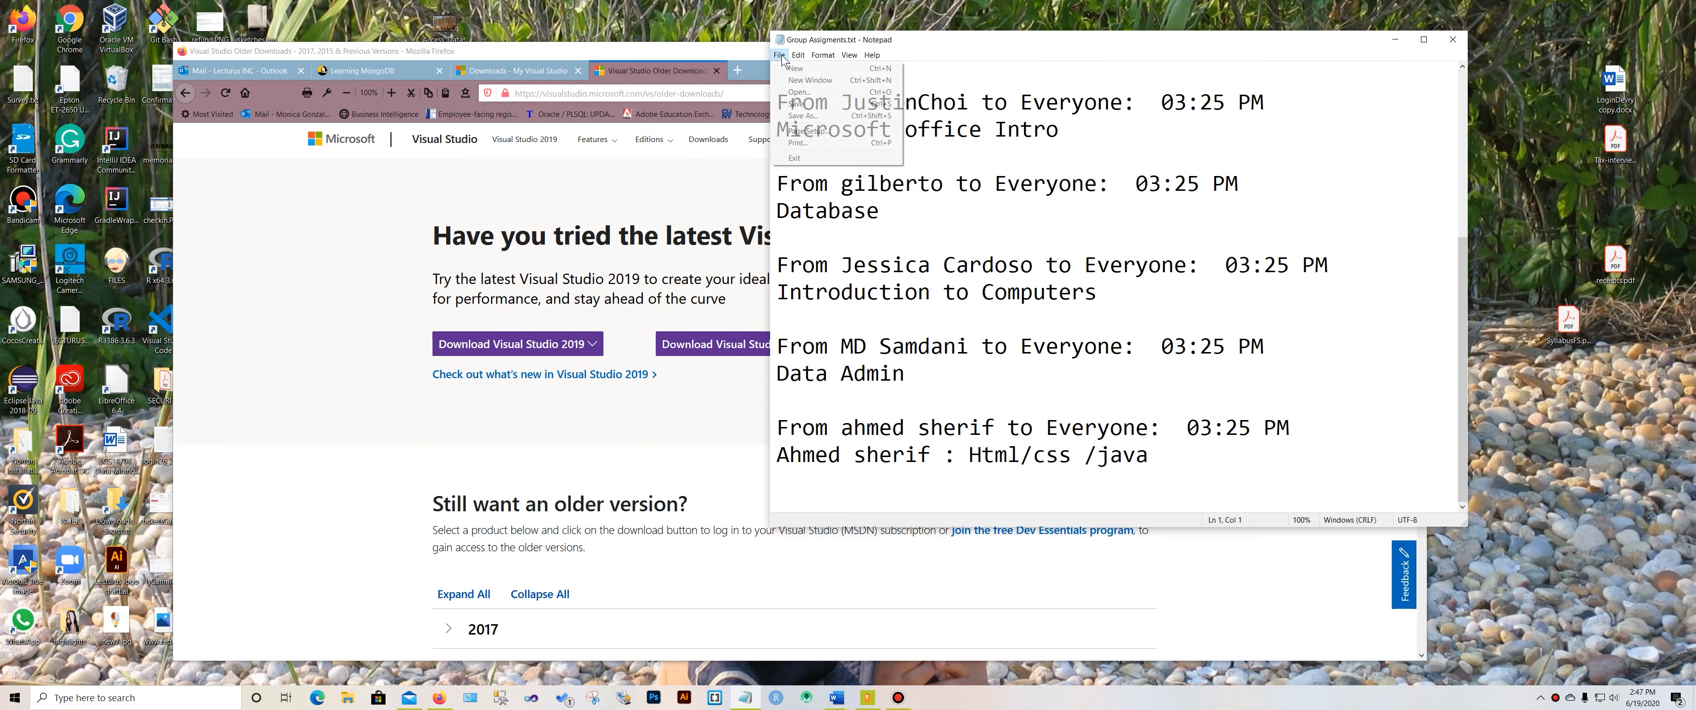
click(801, 70)
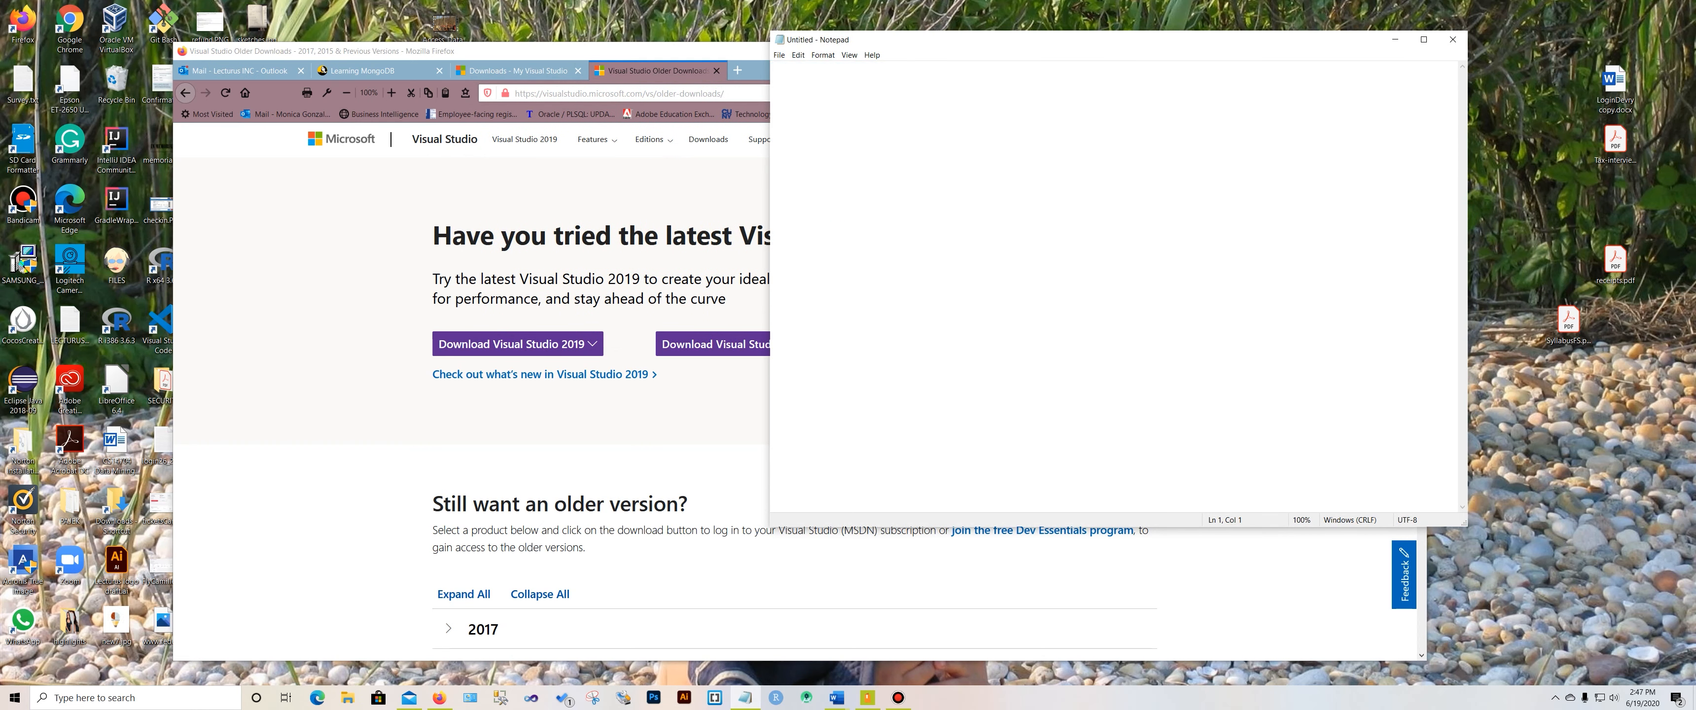
key(ctrl+v)
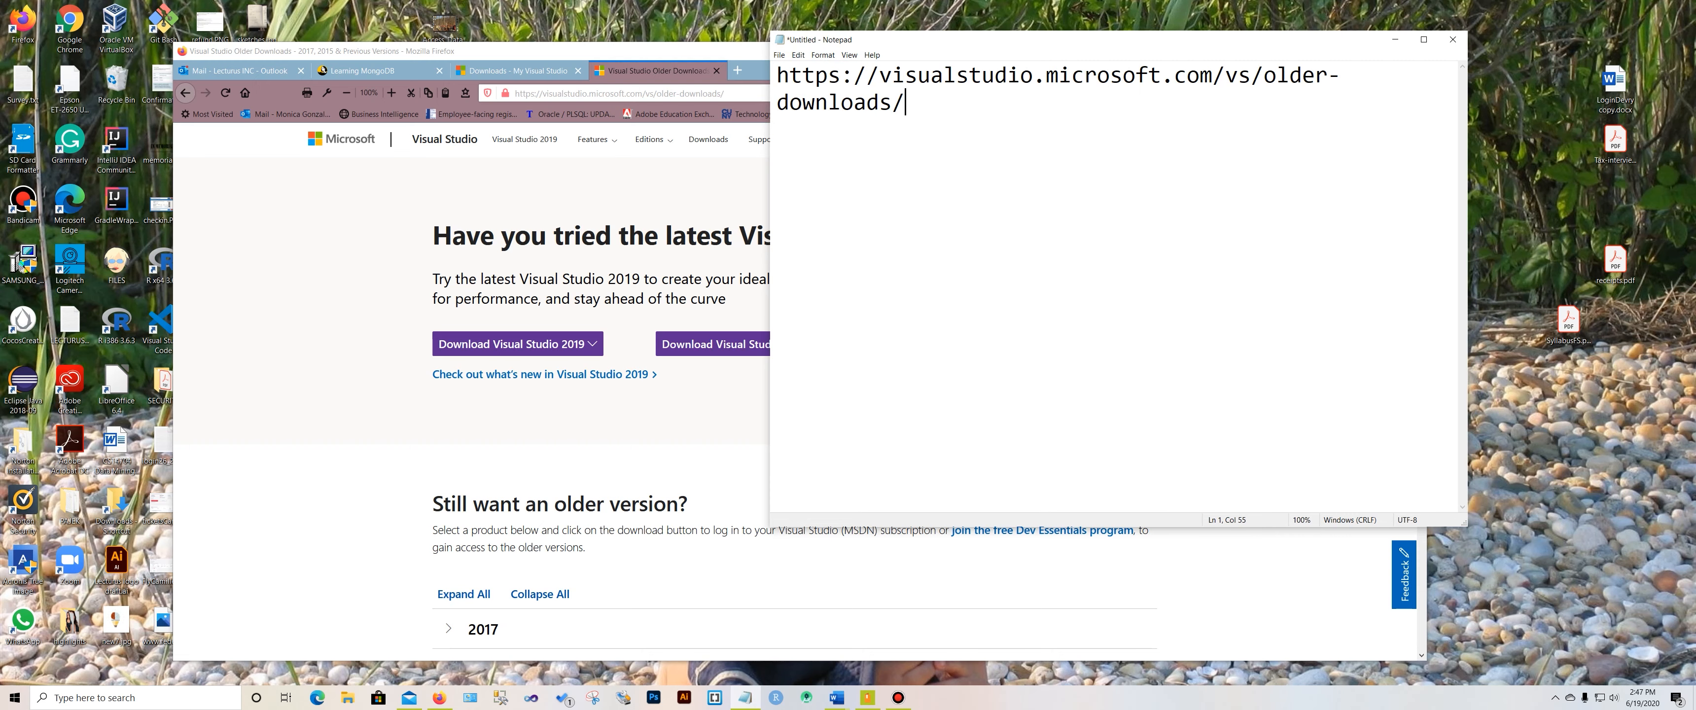
drag(770, 209, 567, 196)
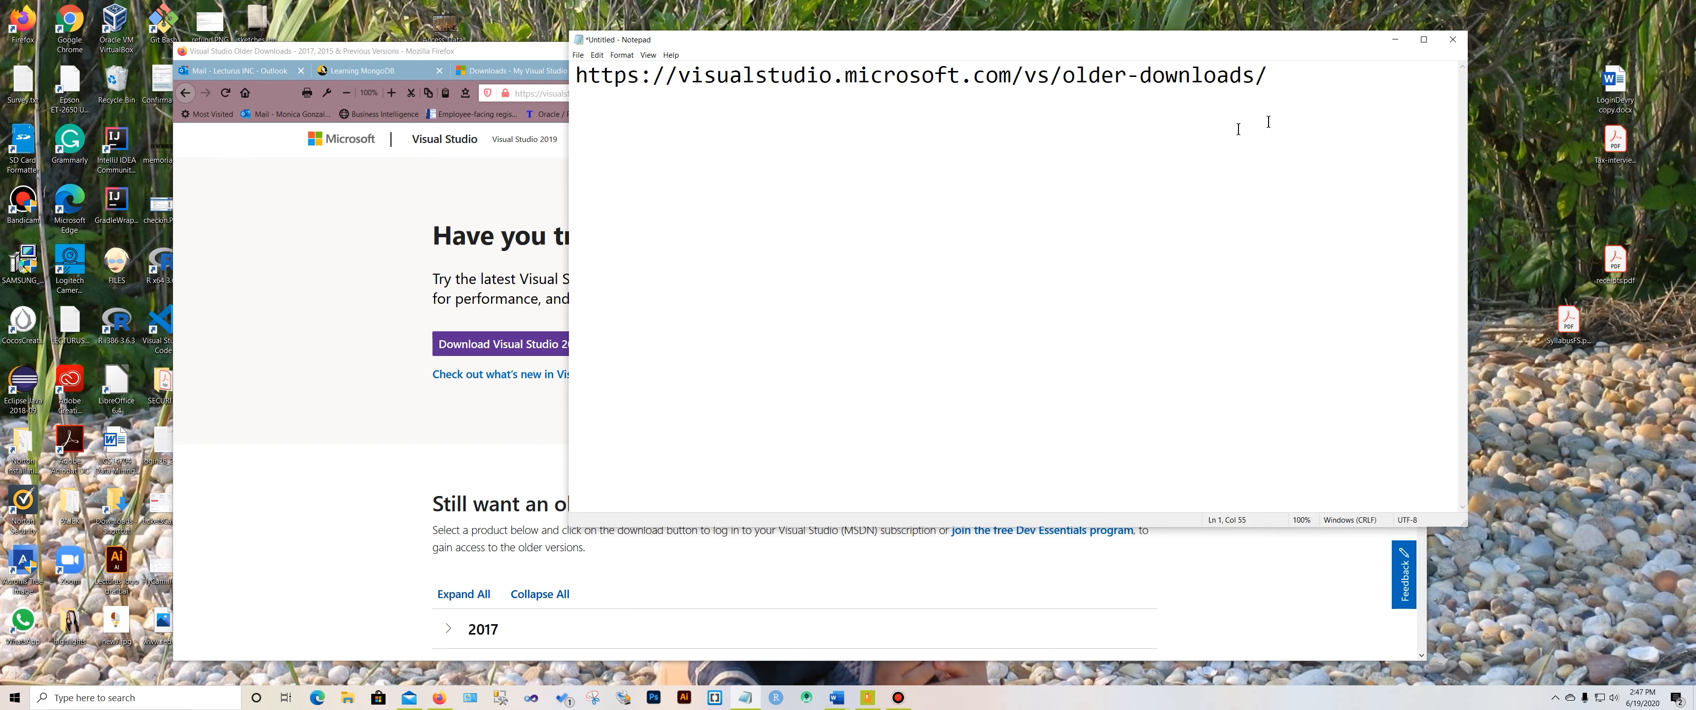
Step: Back in Firefox, expand the 2017 entry among the older versions and open its product download page
click(360, 562)
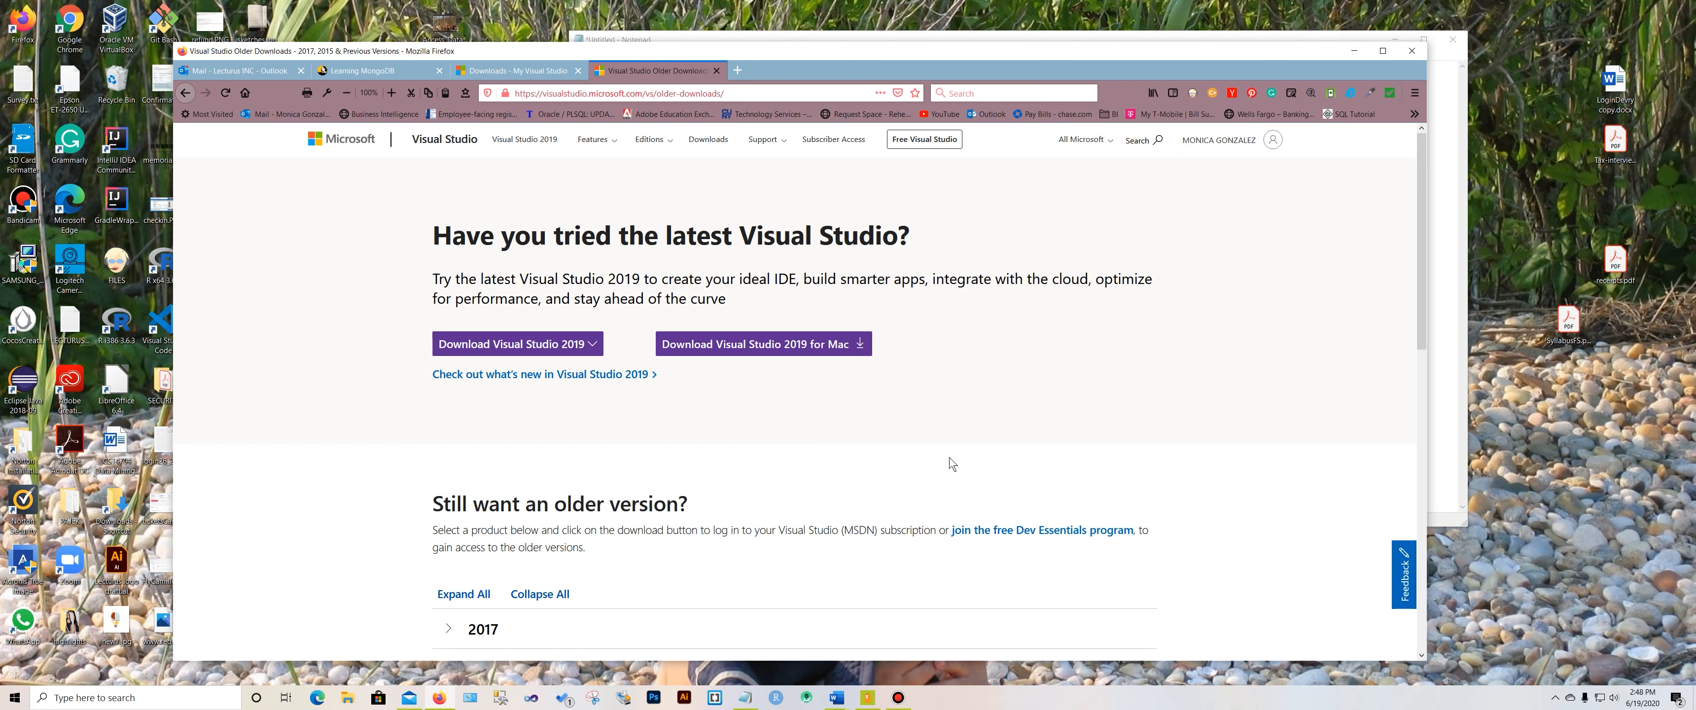
scroll(950, 463, down, 2)
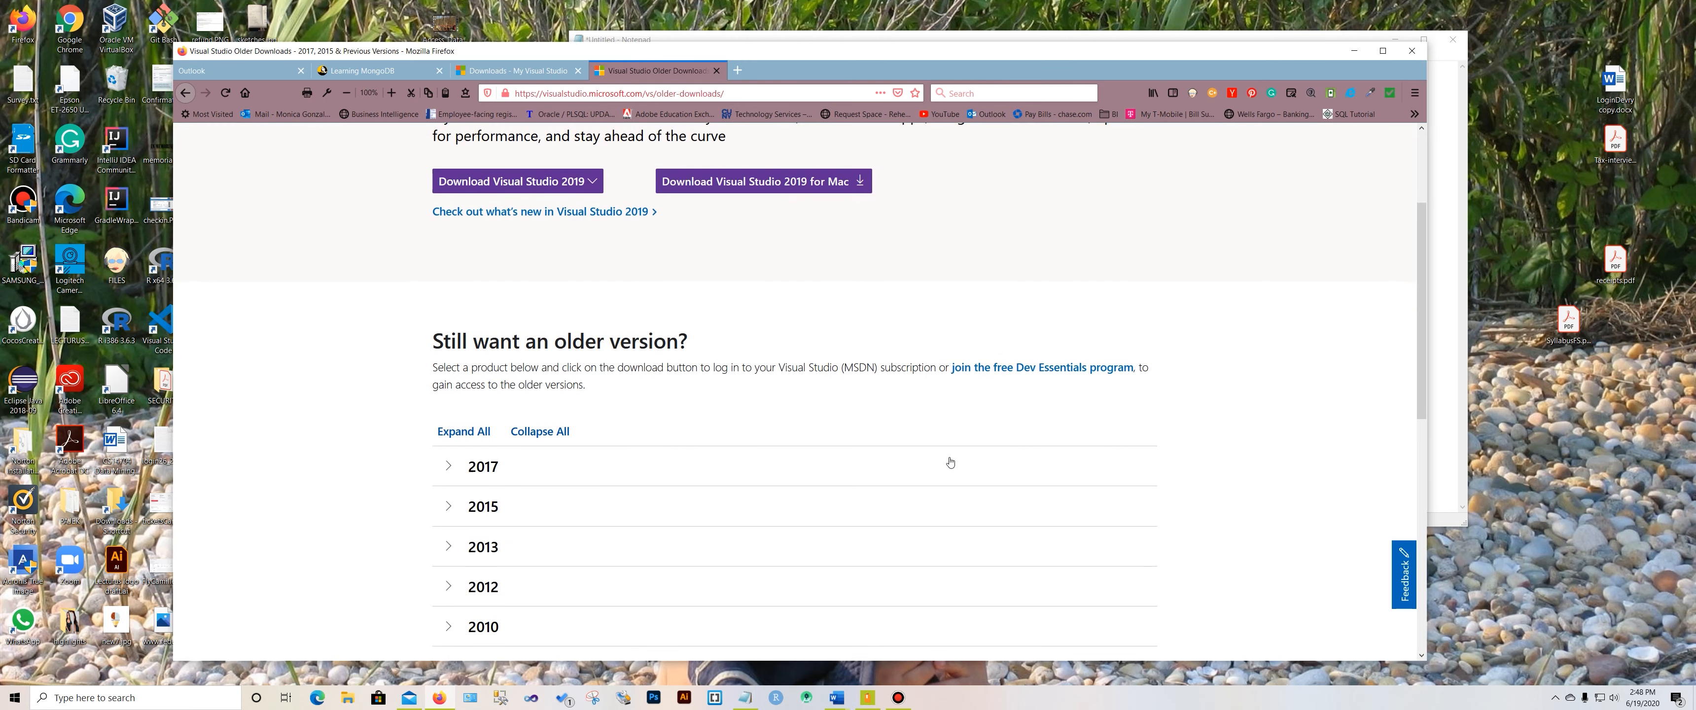
scroll(945, 463, up, 4)
scroll(705, 474, down, 4)
click(450, 467)
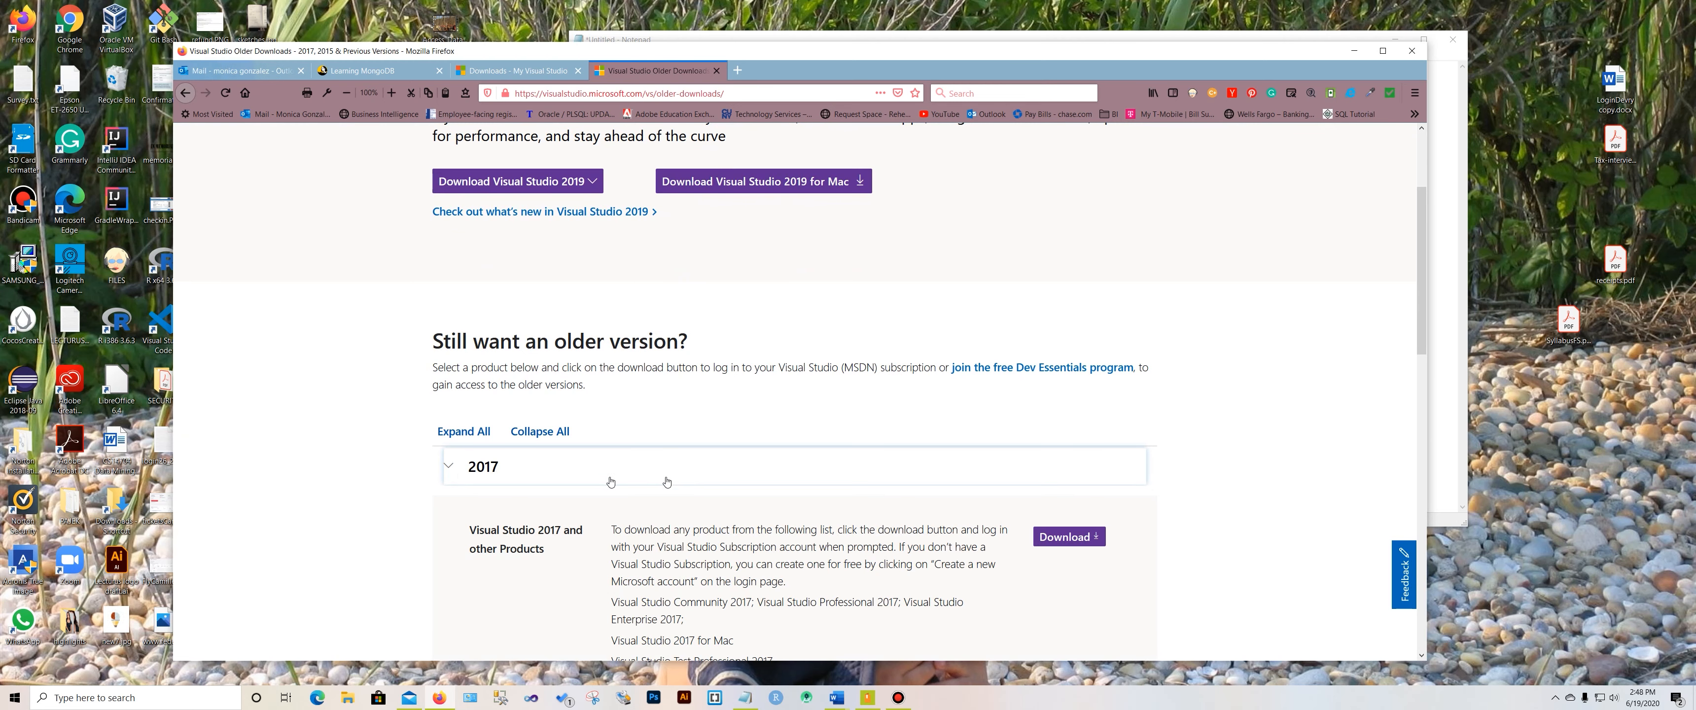
click(1070, 542)
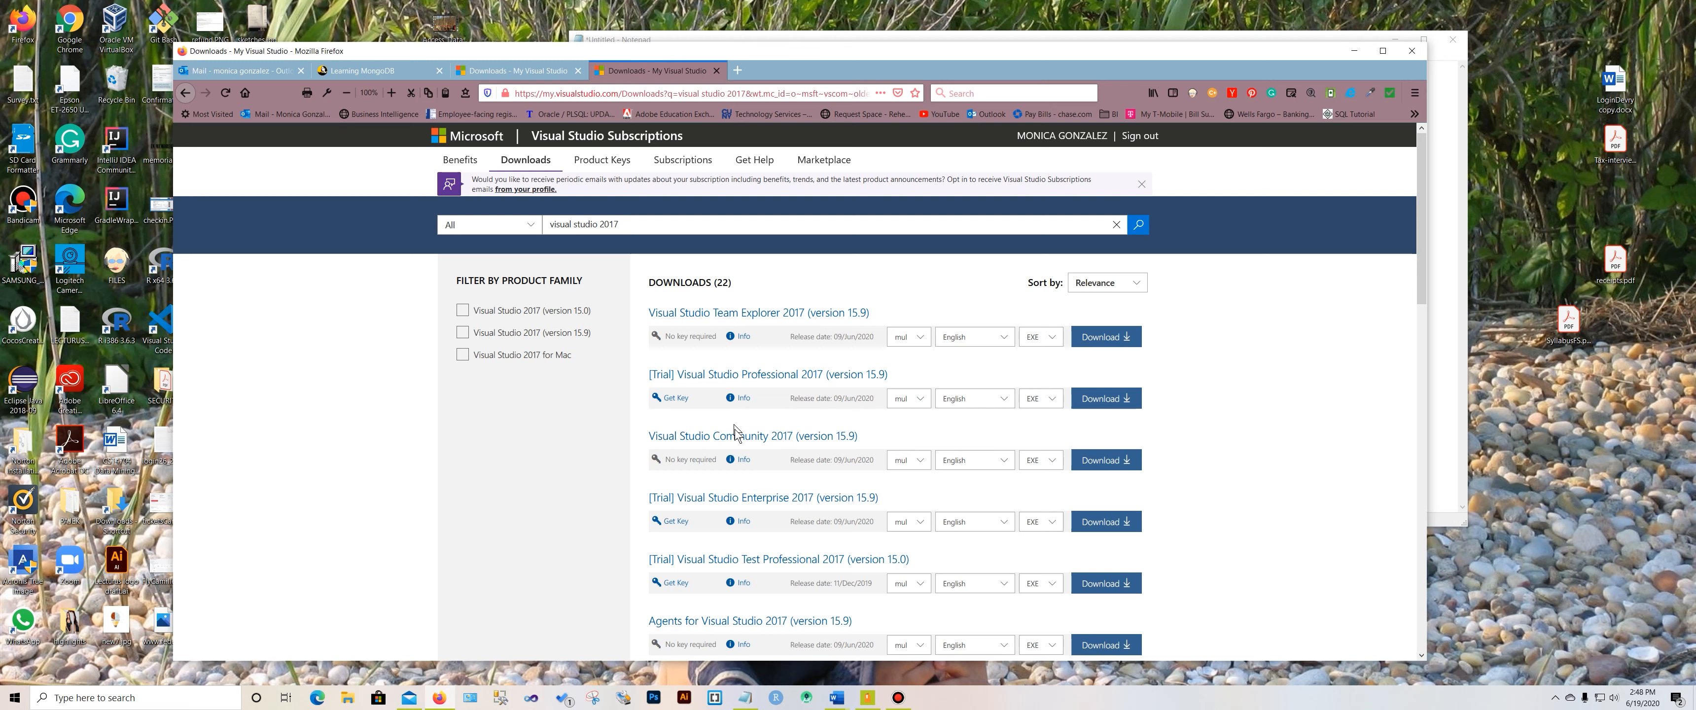
Step: Download the Visual Studio Community 2017 (version 15.9) installer, save vs_Community.exe, and show it in its folder
click(1112, 463)
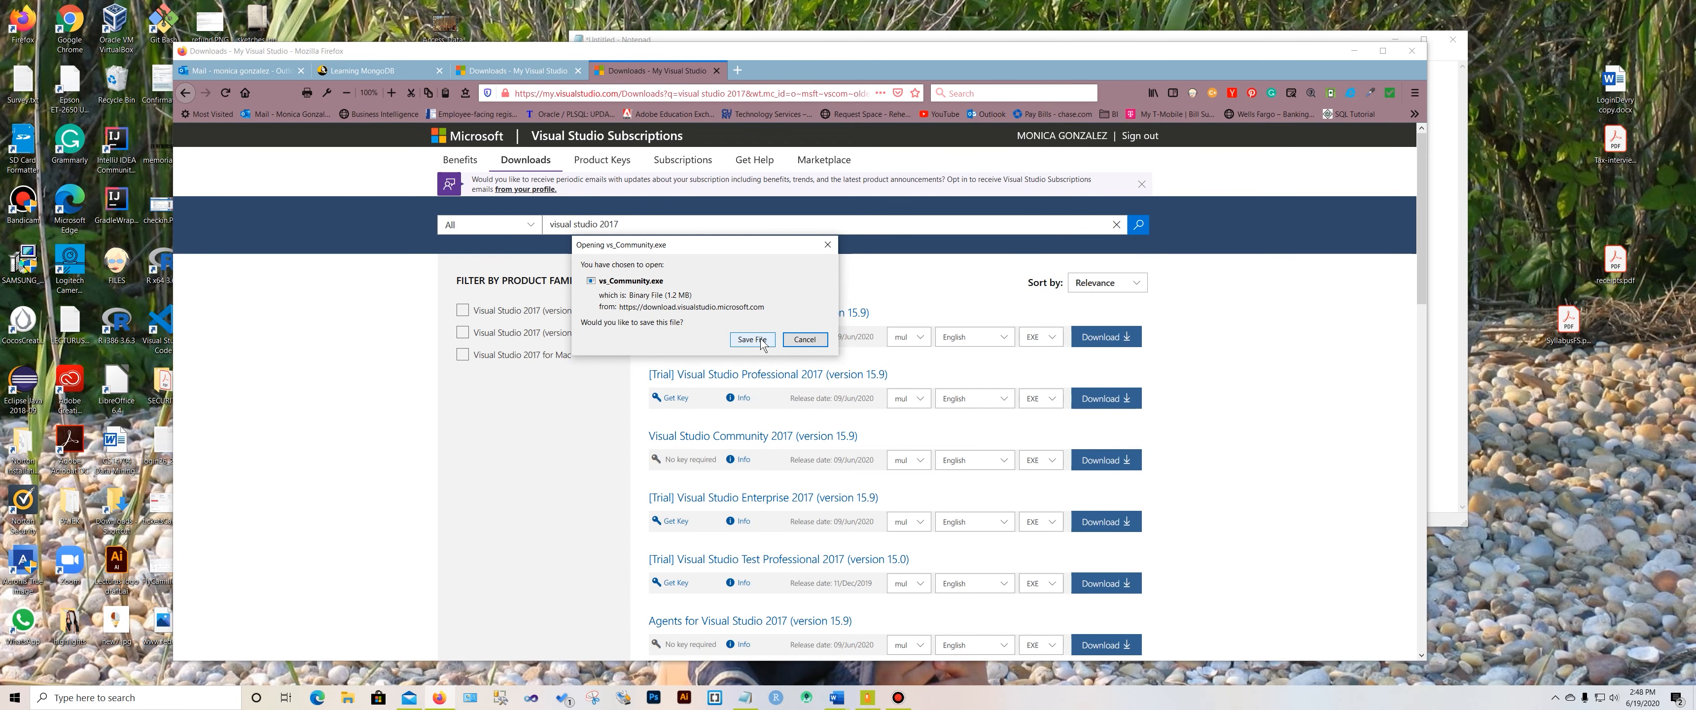
click(760, 338)
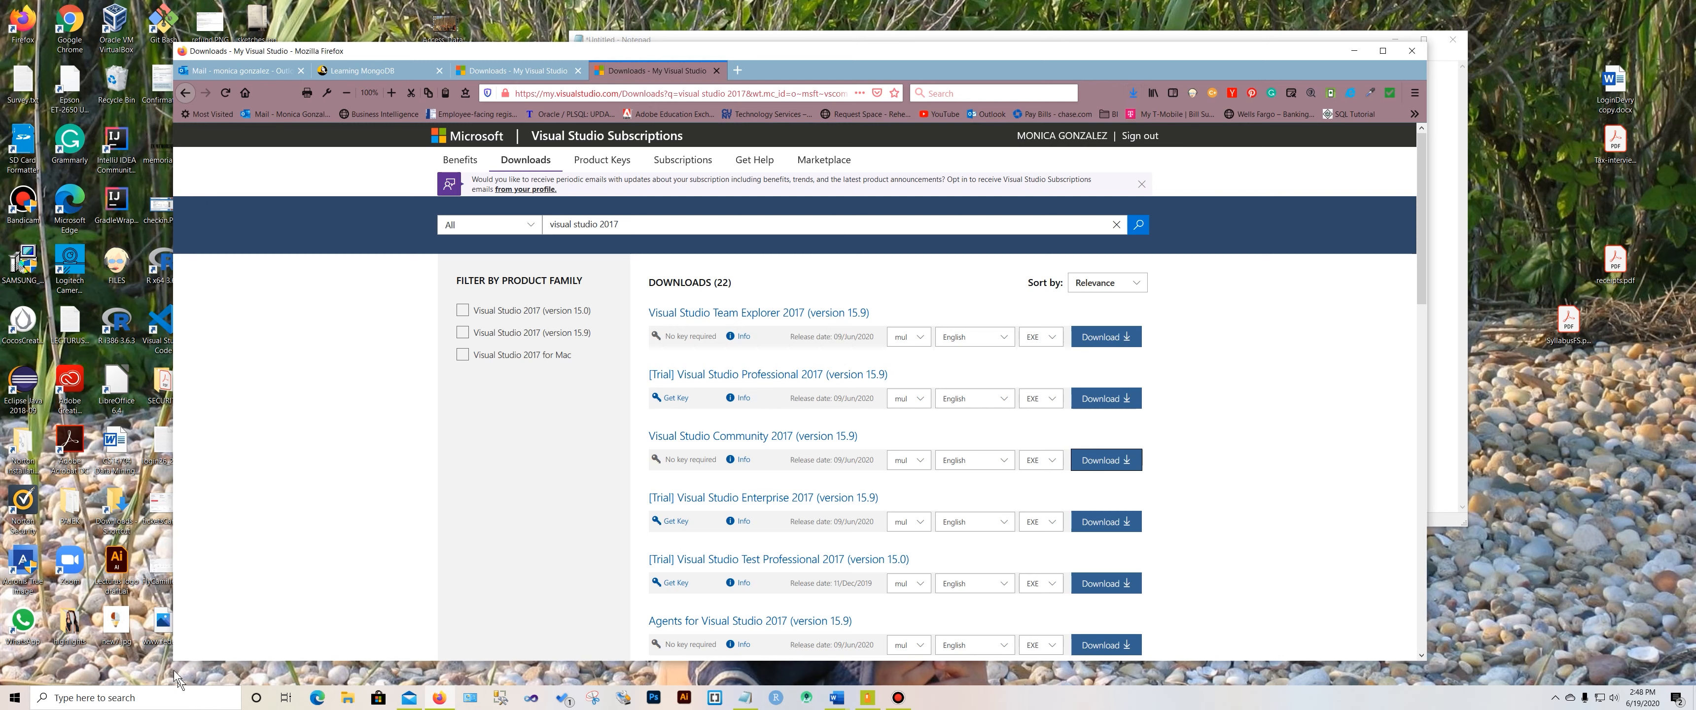
click(1132, 94)
click(1124, 123)
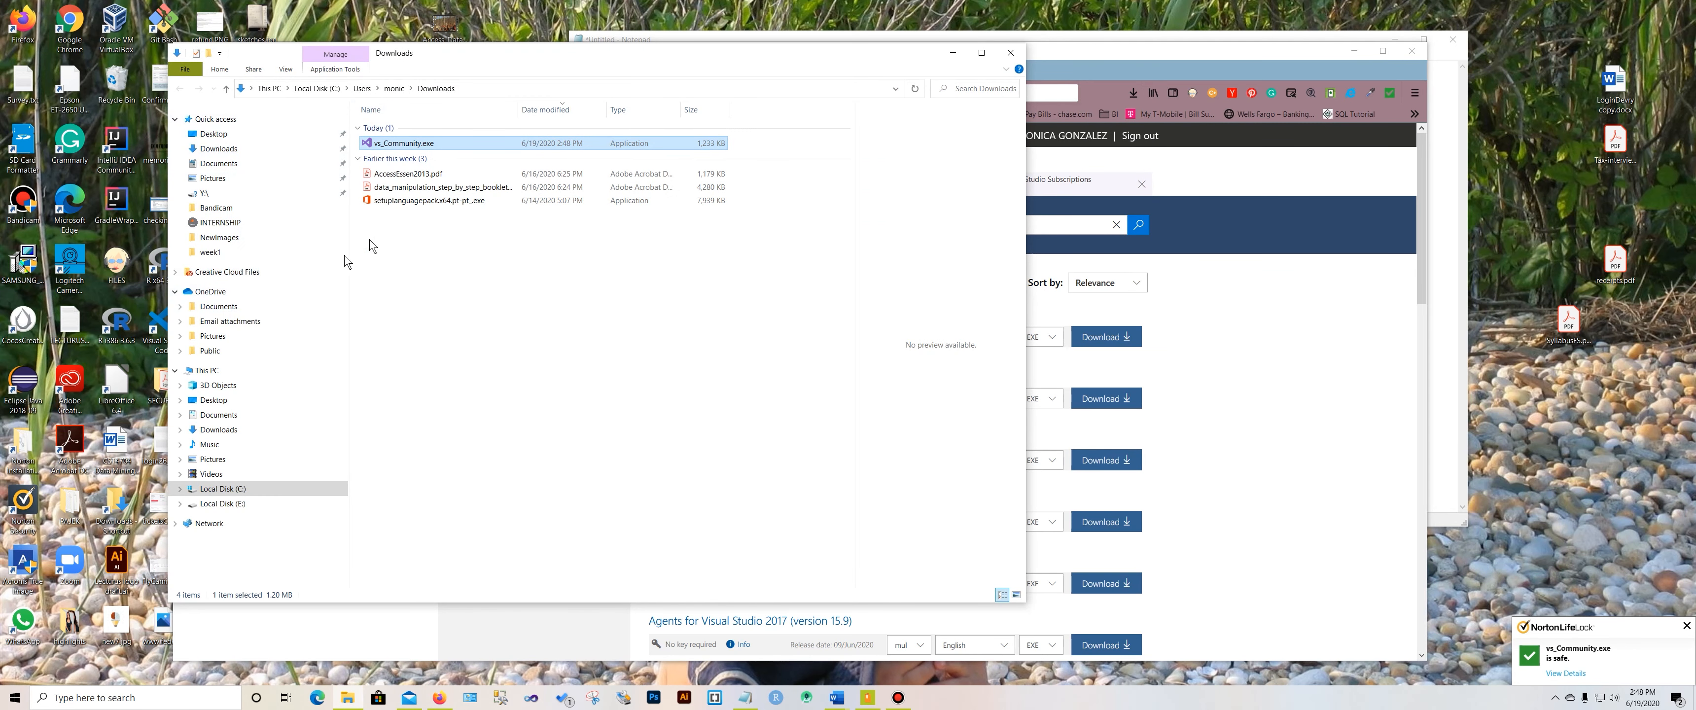
Step: Run vs_Community.exe, minimize the other open windows, and continue past the installer's privacy and license notice
double_click(403, 142)
click(953, 52)
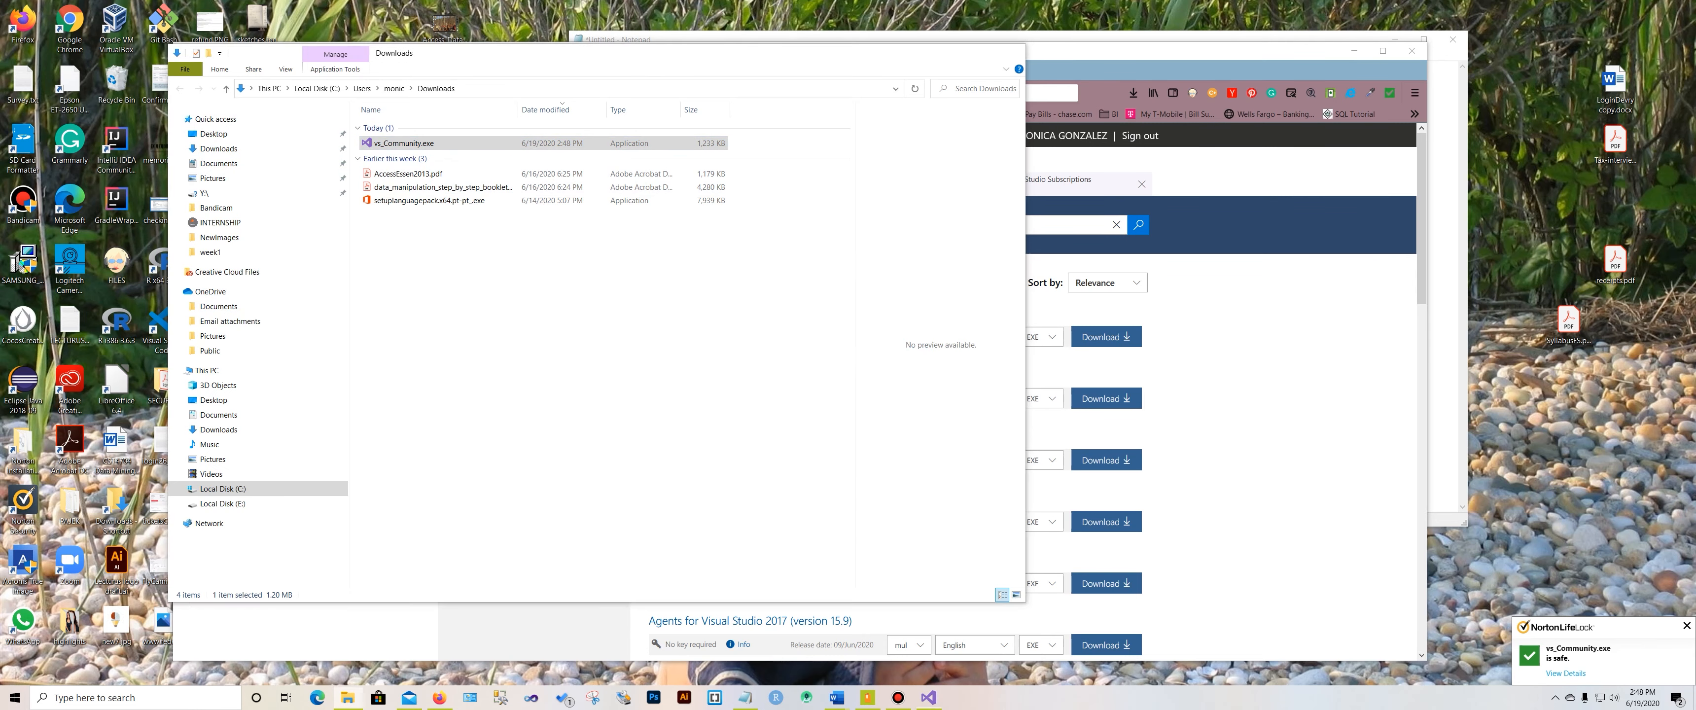
click(1353, 51)
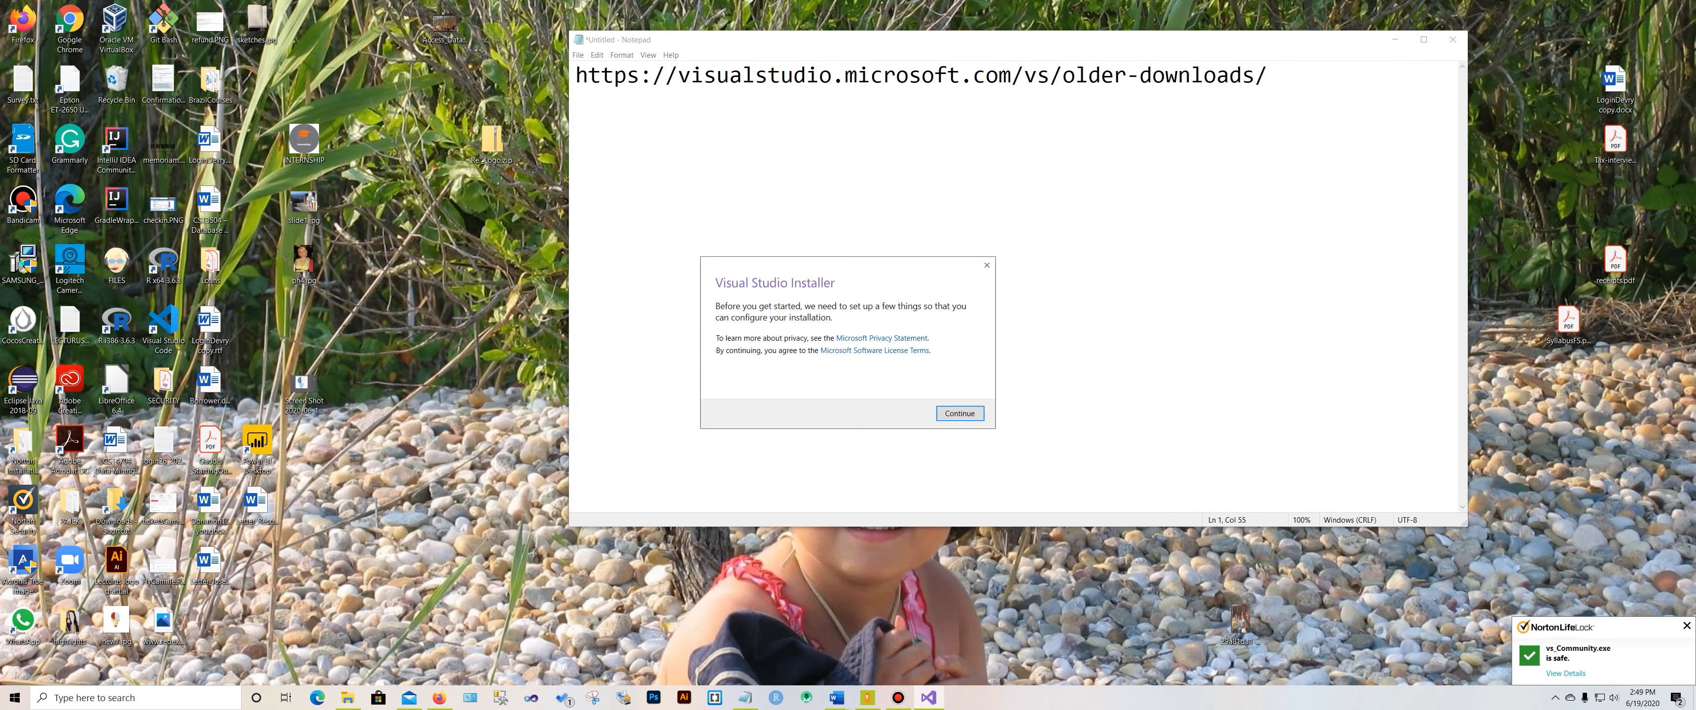
click(1394, 39)
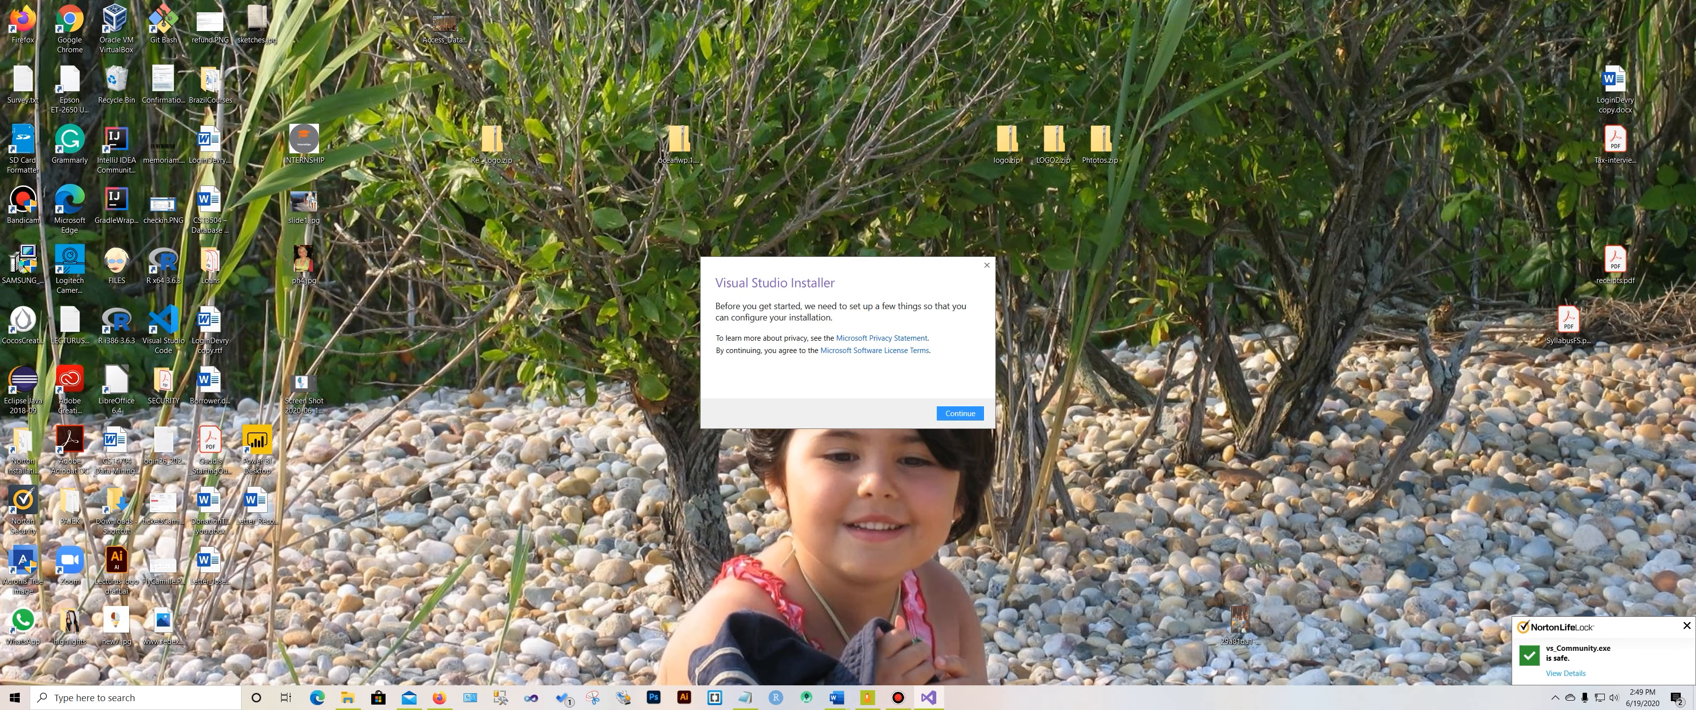
key(Return)
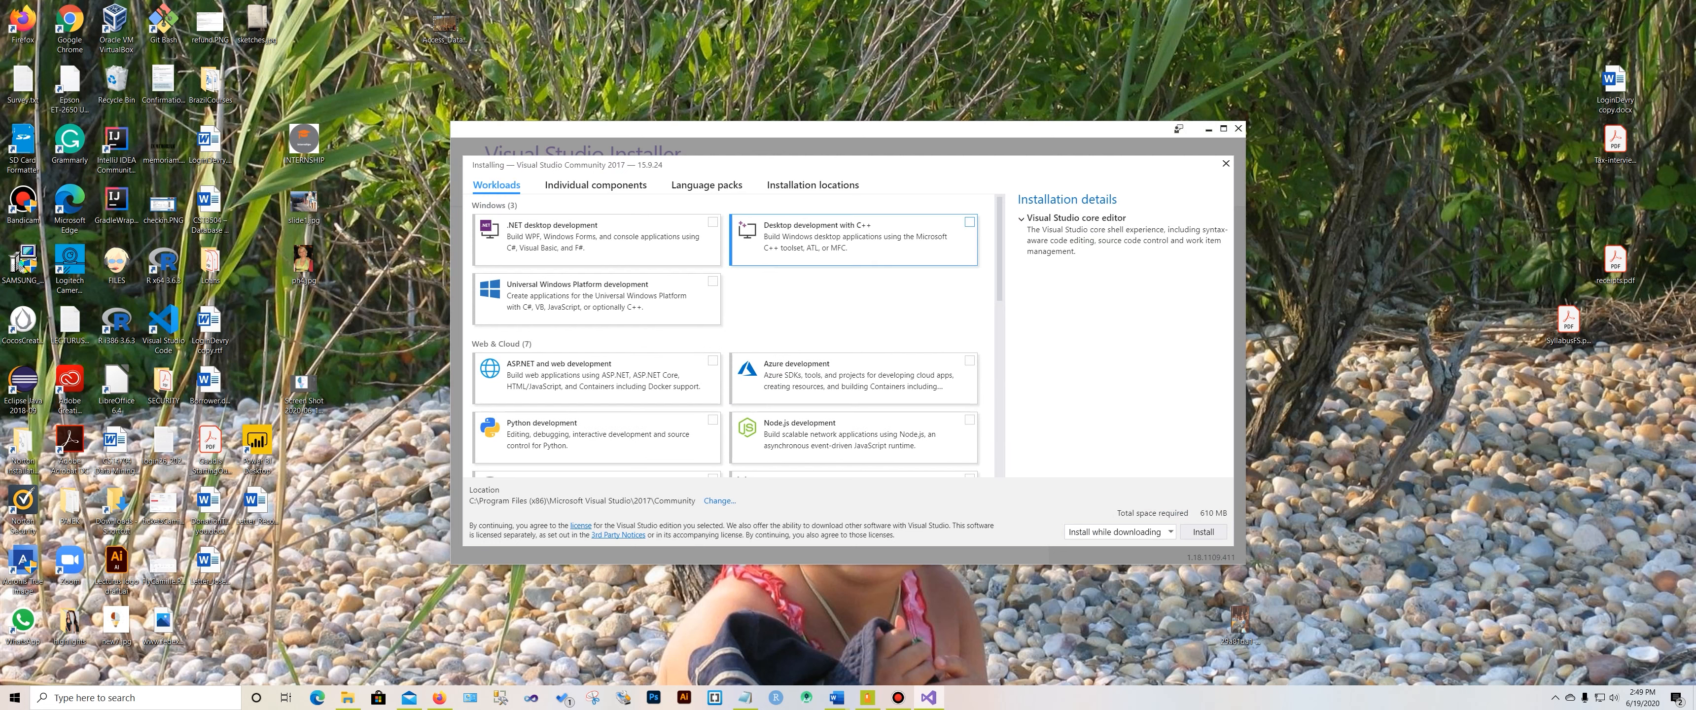
Step: Select the Desktop development with C++, ASP.NET and web development, Universal Windows Platform development and .NET desktop development workloads
click(773, 241)
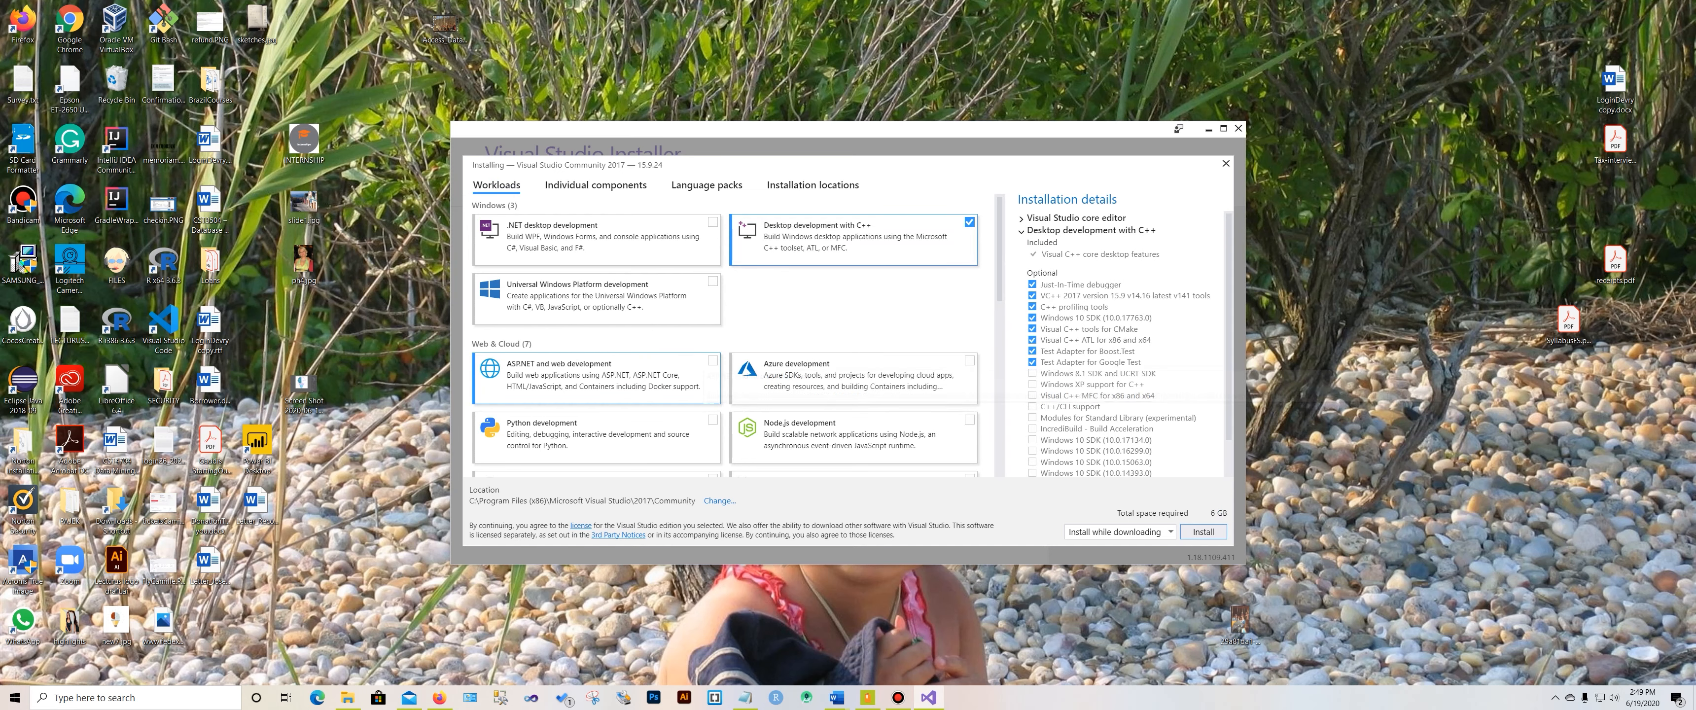
click(713, 361)
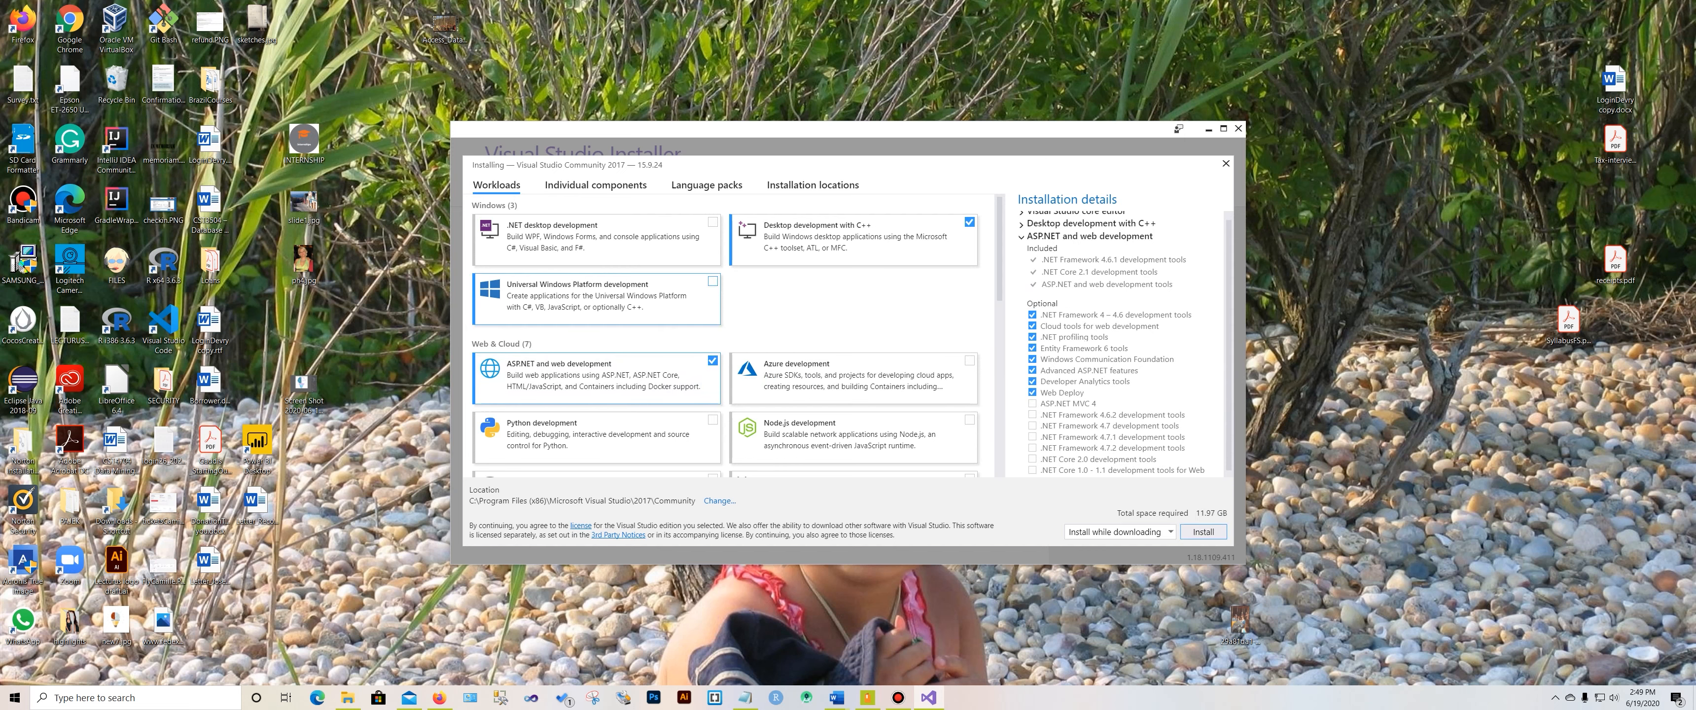
click(712, 281)
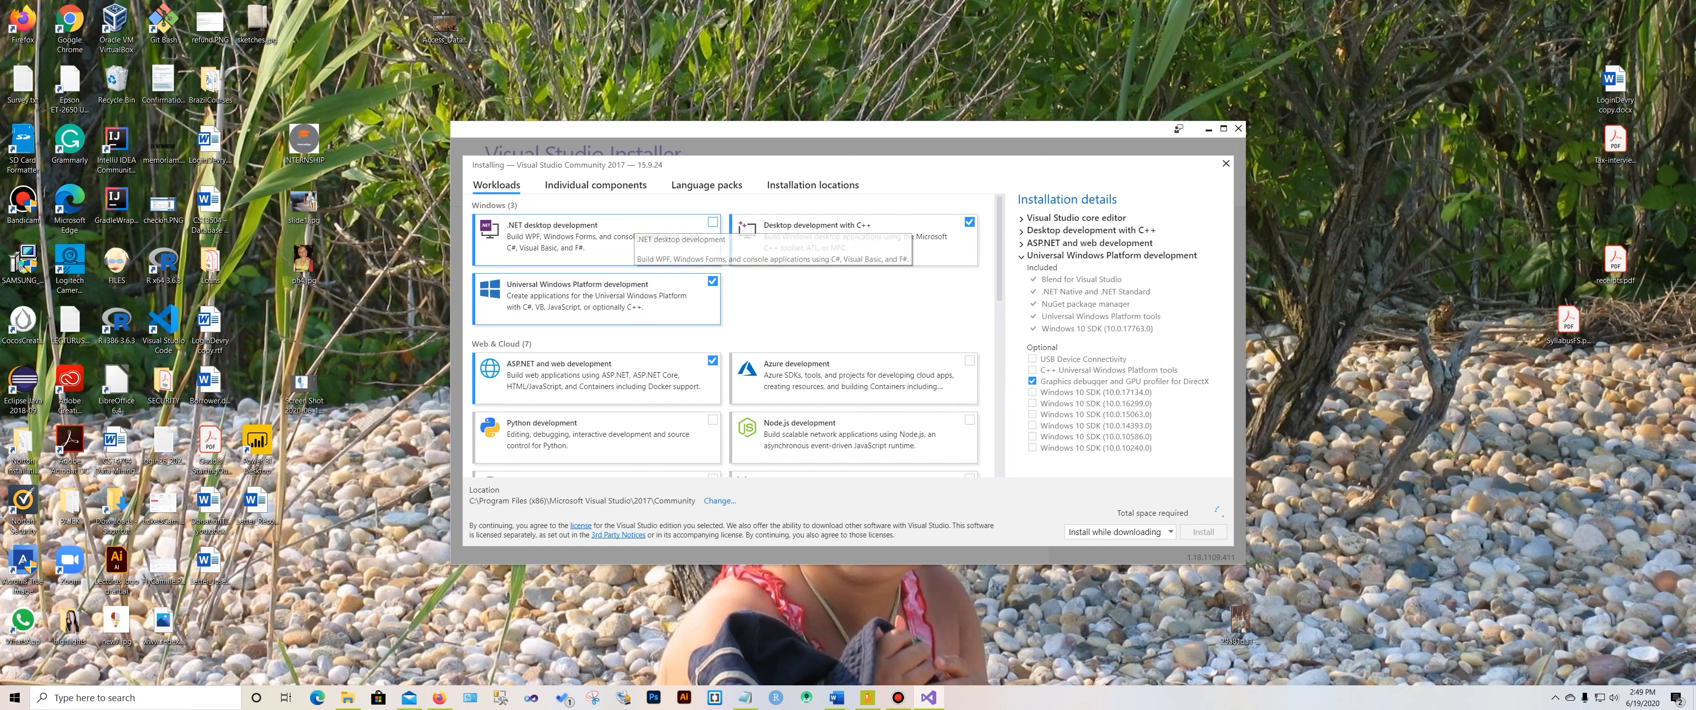
click(712, 222)
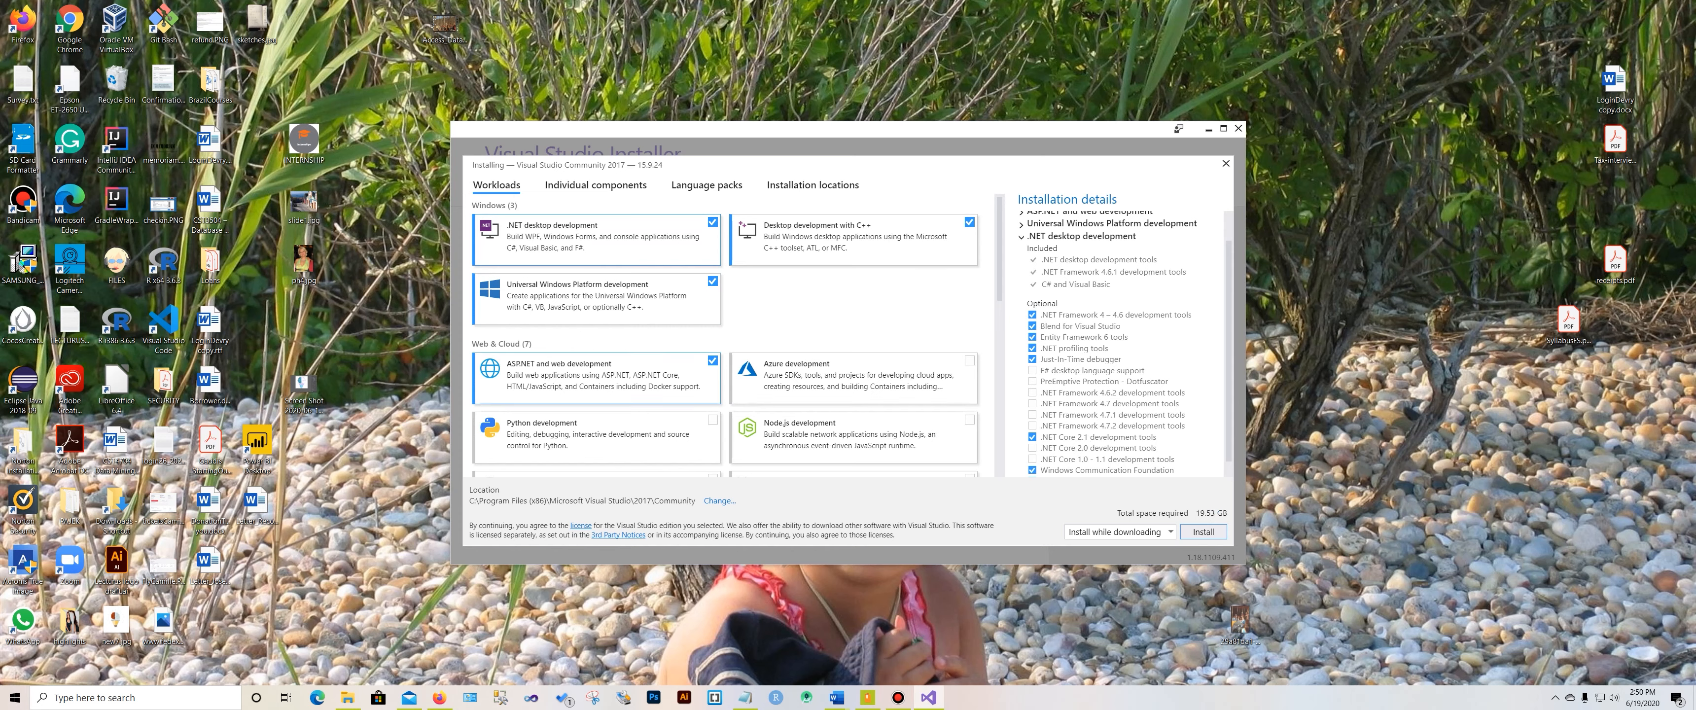
Step: Add the Data storage and processing and the Data science and analytical applications workloads to the installation
scroll(730, 336, down, 5)
scroll(730, 336, up, 5)
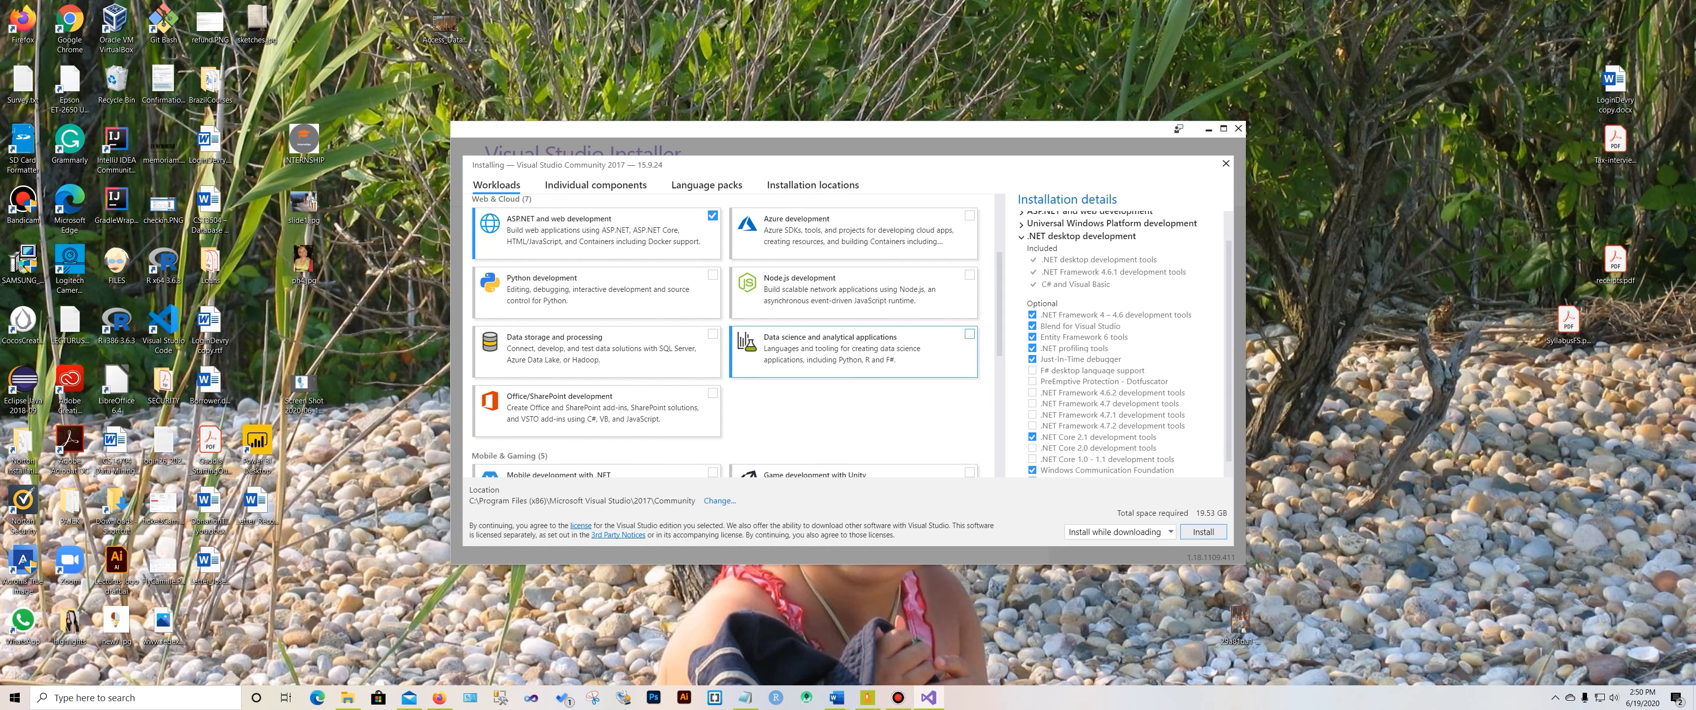
click(711, 333)
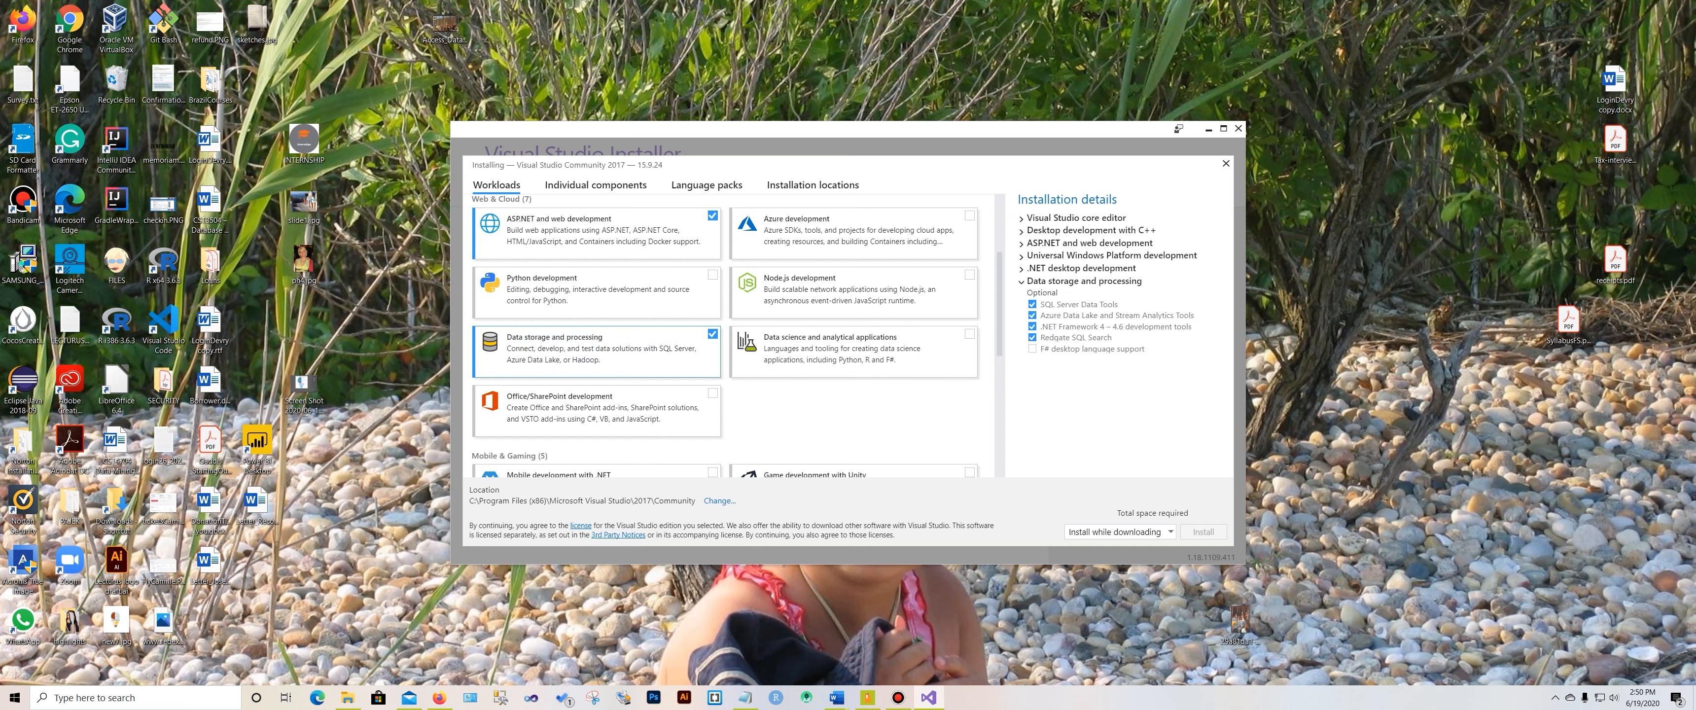
click(969, 333)
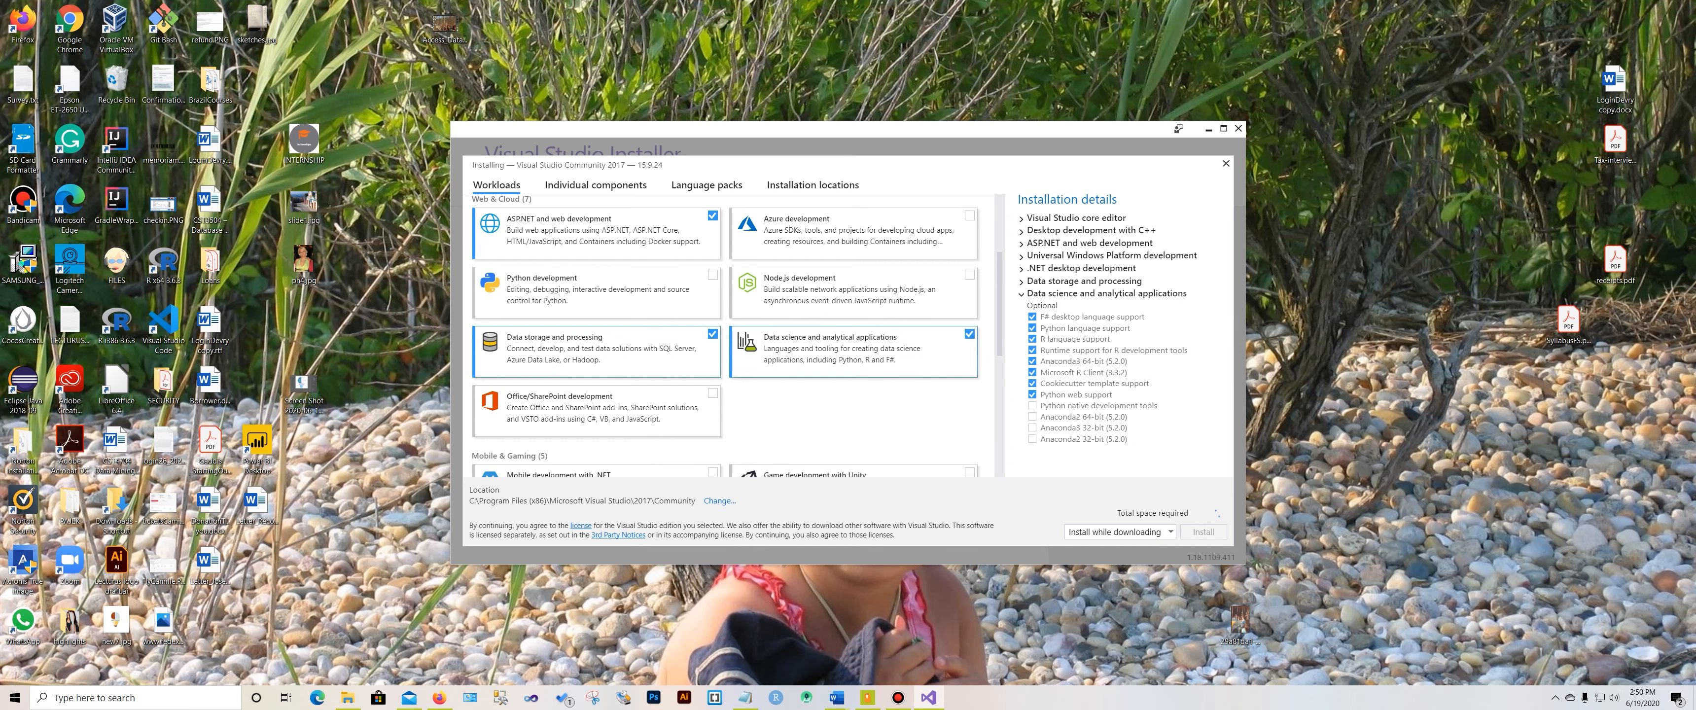
Step: Review the remaining workloads and the component details of the selected C++, ASP.NET and .NET desktop workloads
scroll(724, 336, down, 3)
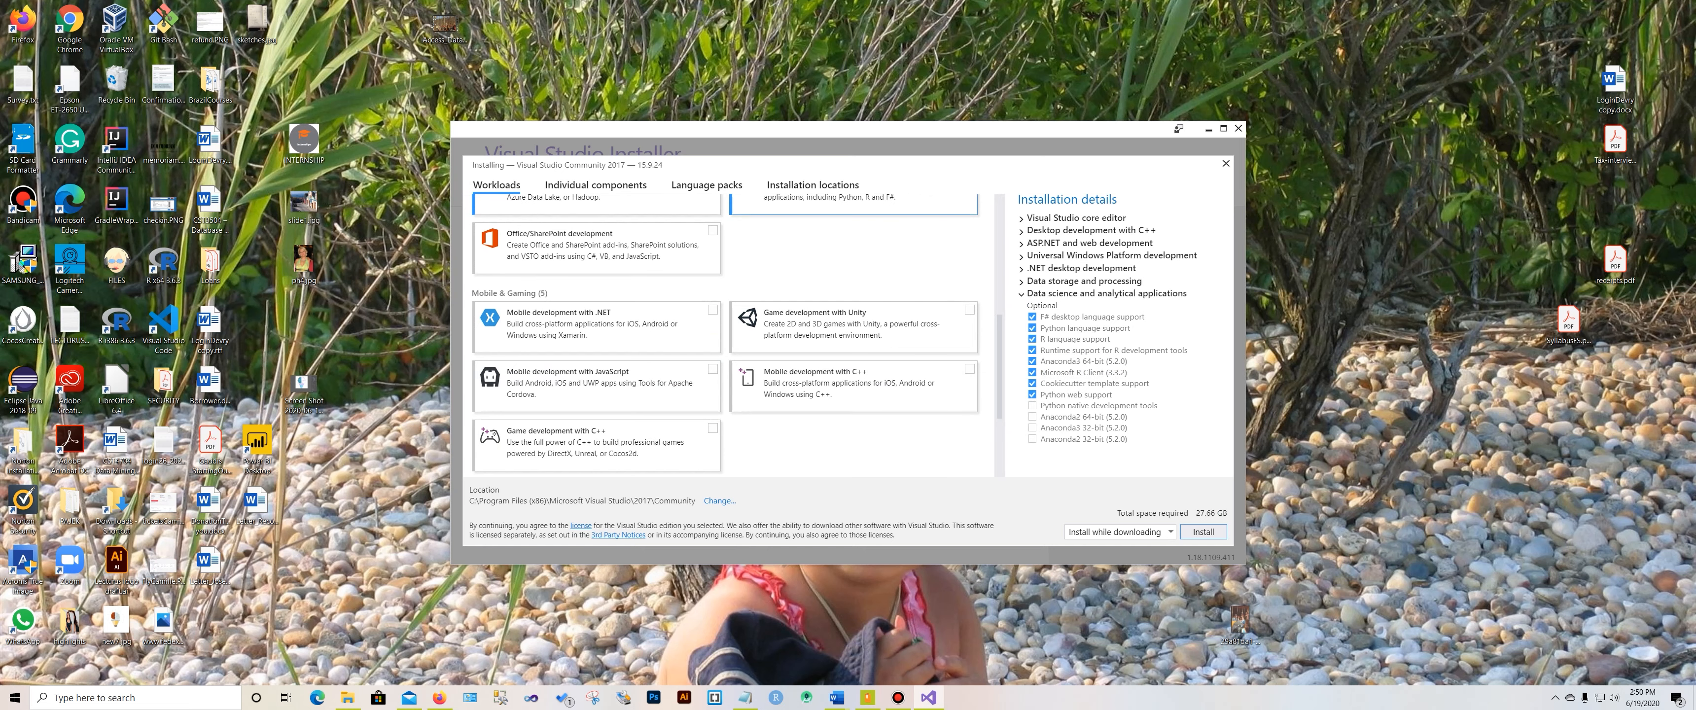
scroll(855, 395, up, 6)
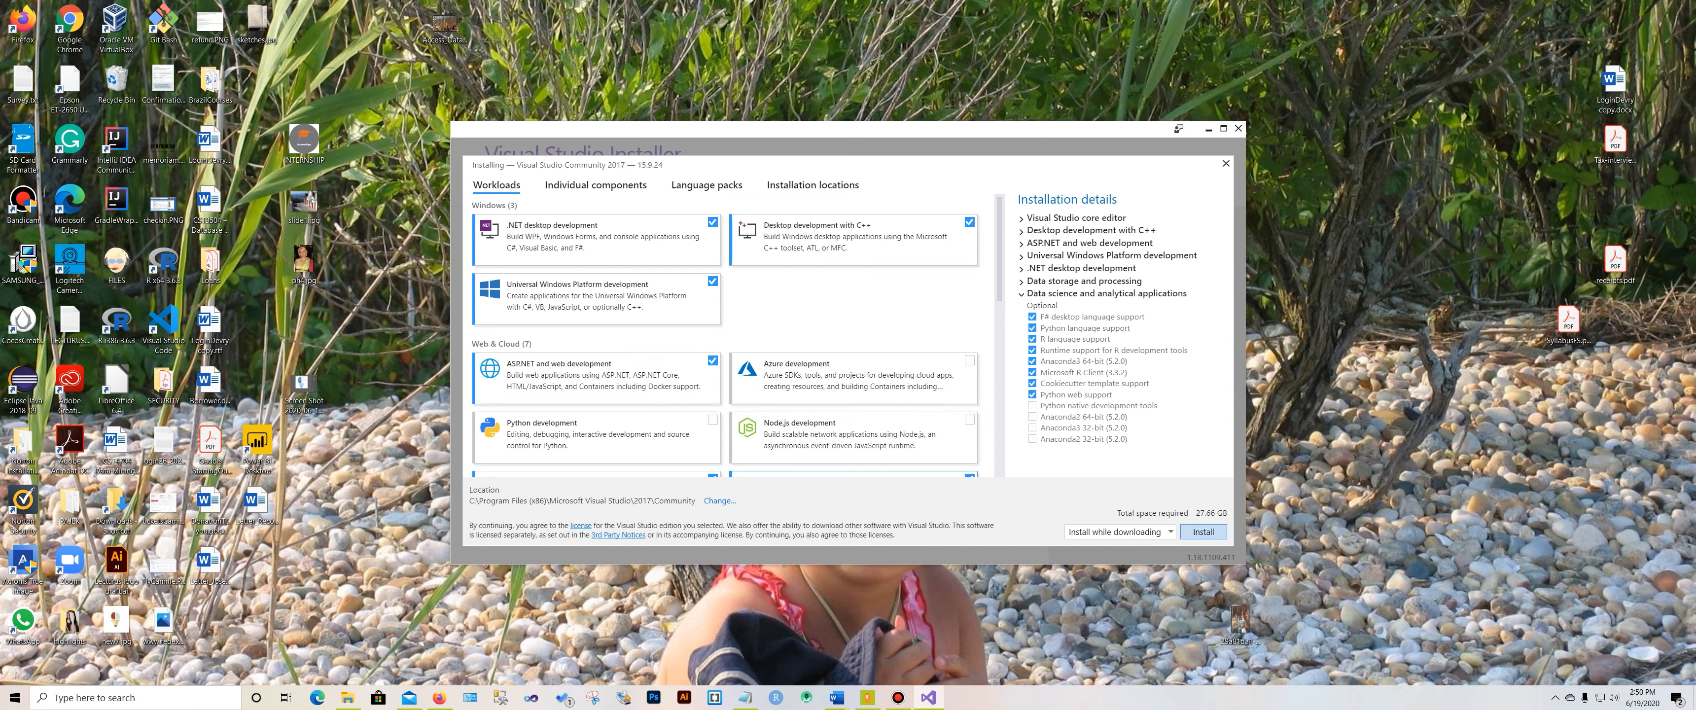
click(1021, 230)
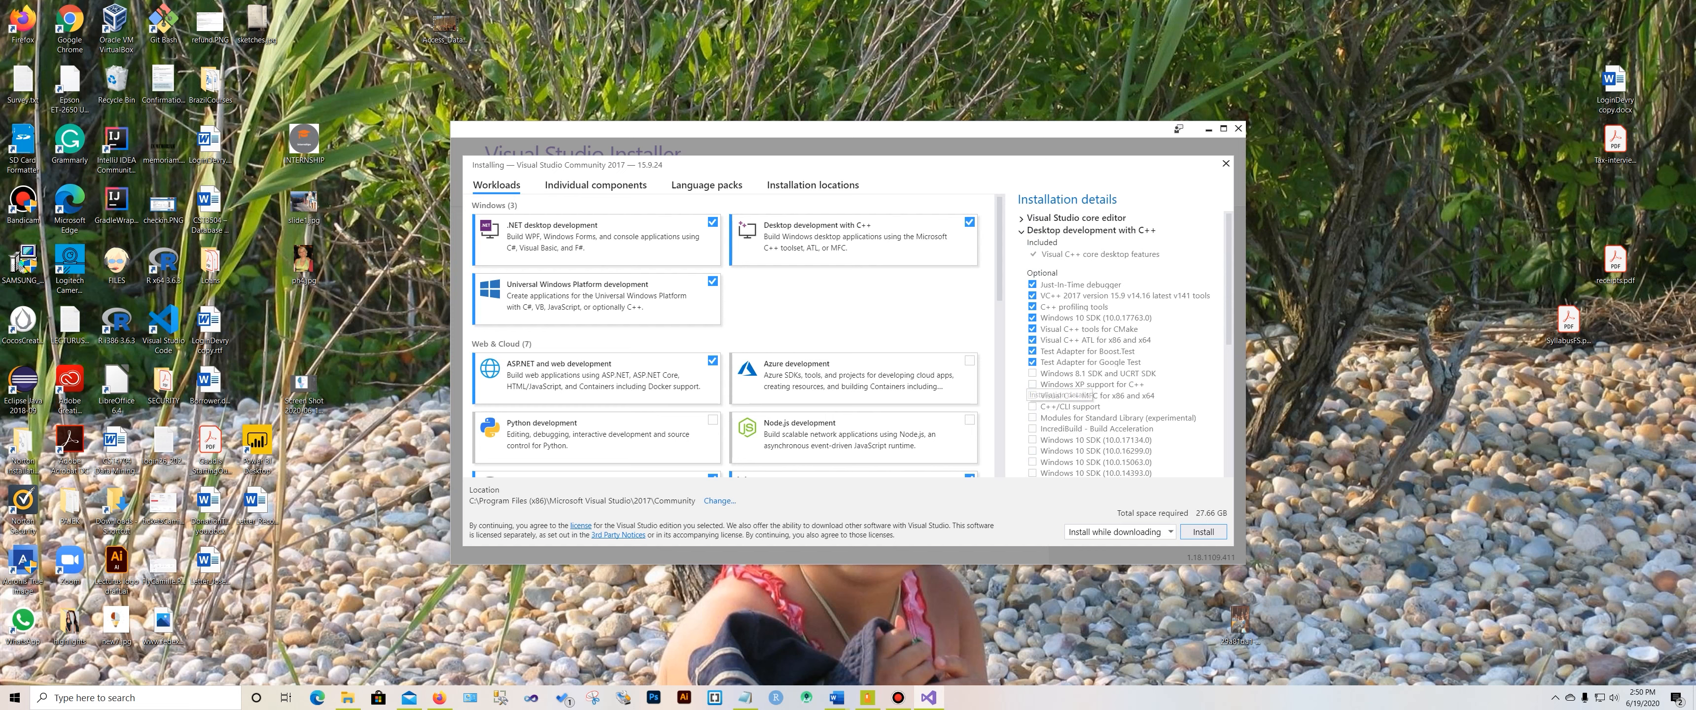
scroll(1054, 372, down, 5)
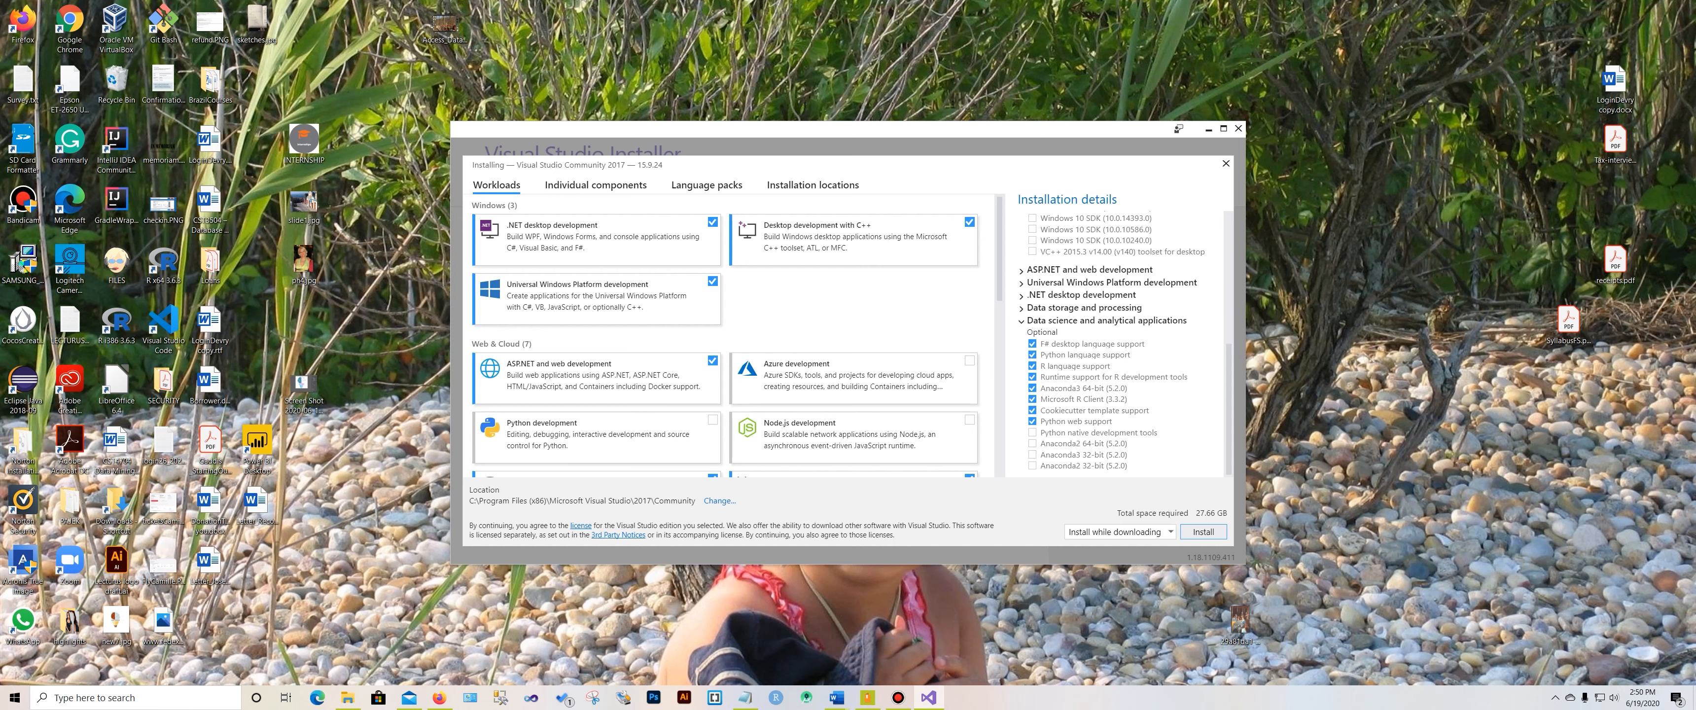
click(1021, 271)
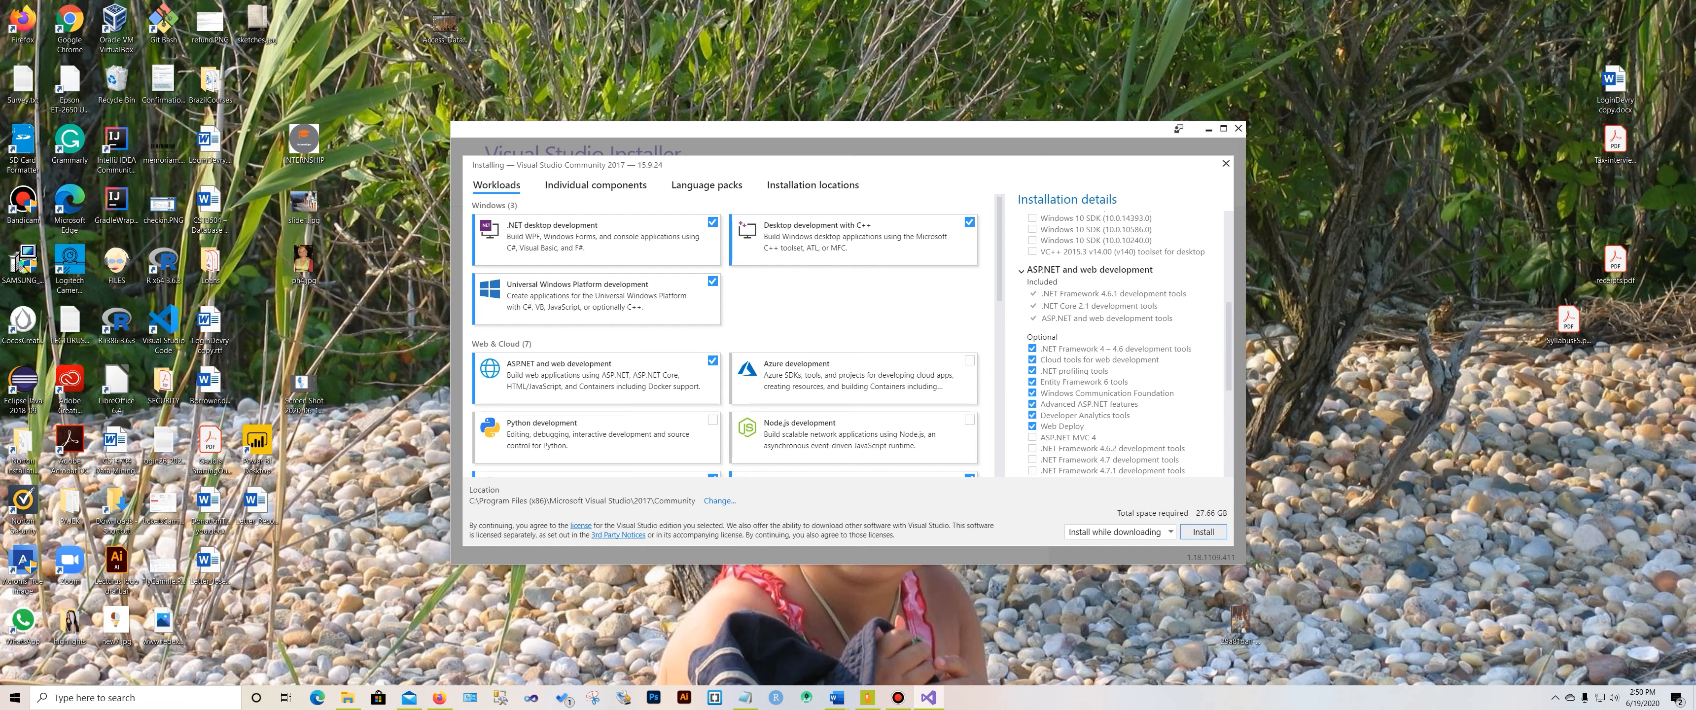
scroll(1119, 343, down, 5)
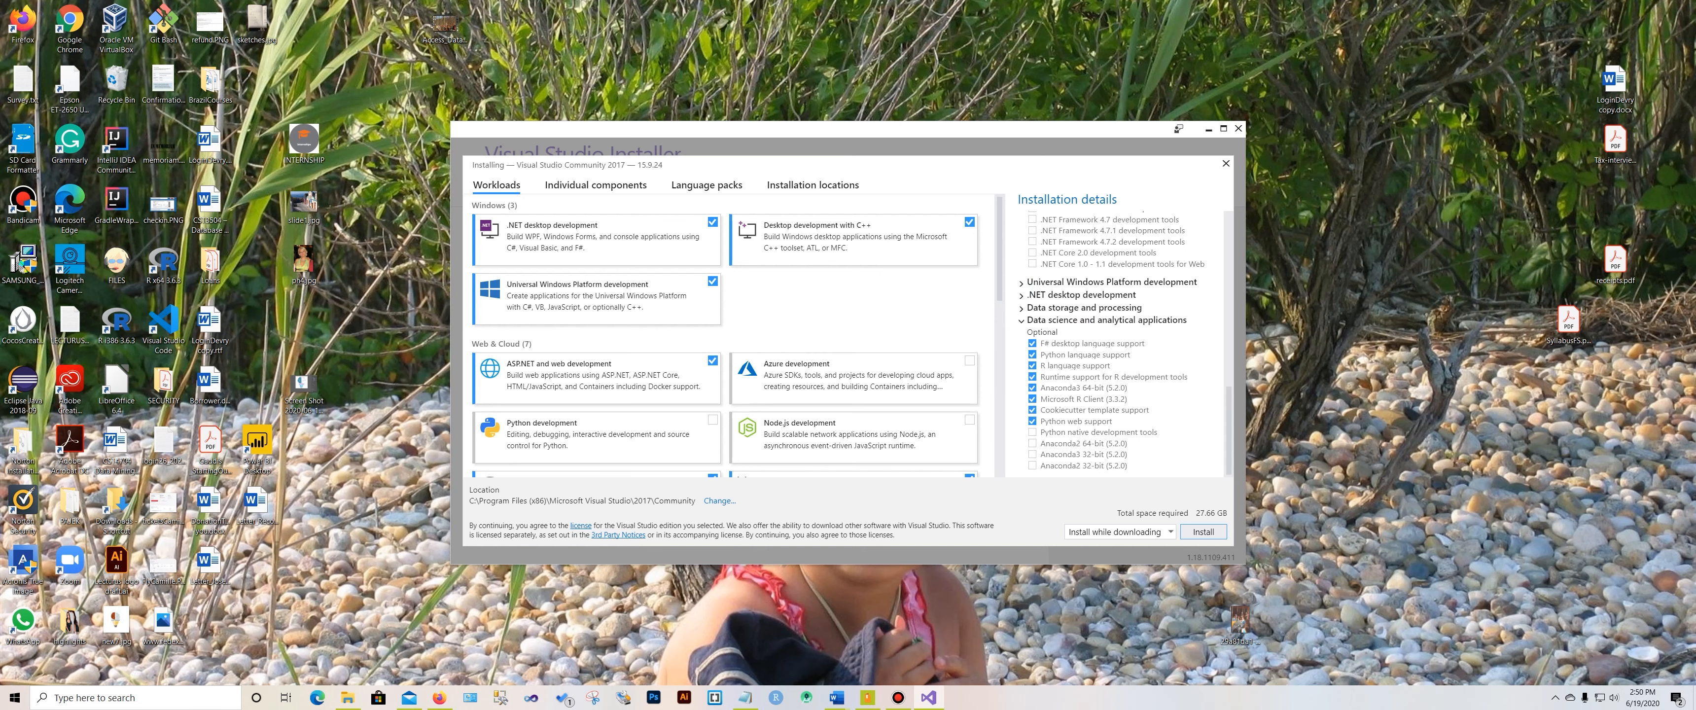
click(1021, 296)
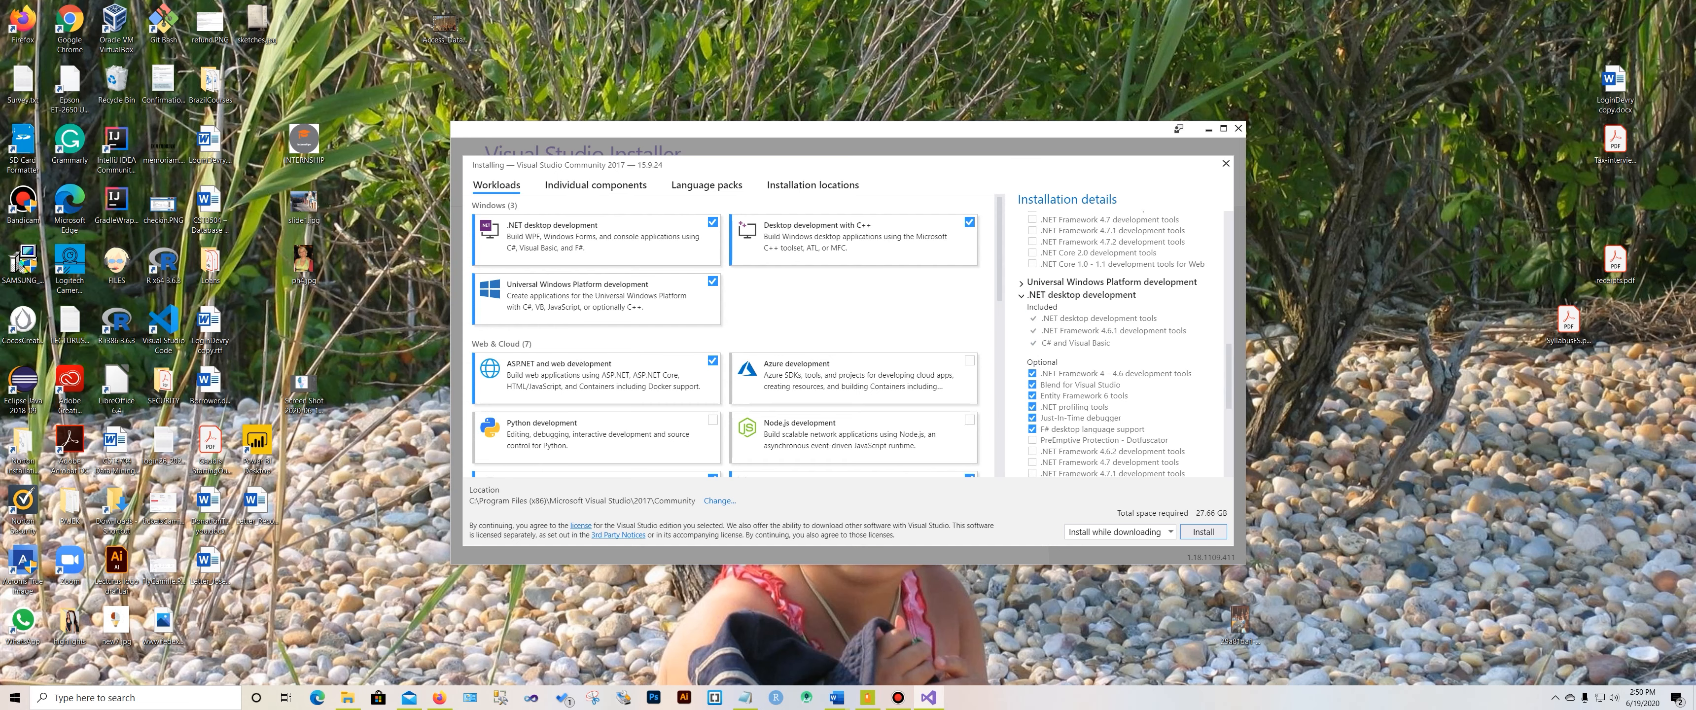
click(1021, 296)
Step: Install Visual Studio Community 2017 with the selected workloads, and close the installer once the product is listed as installed
click(1204, 531)
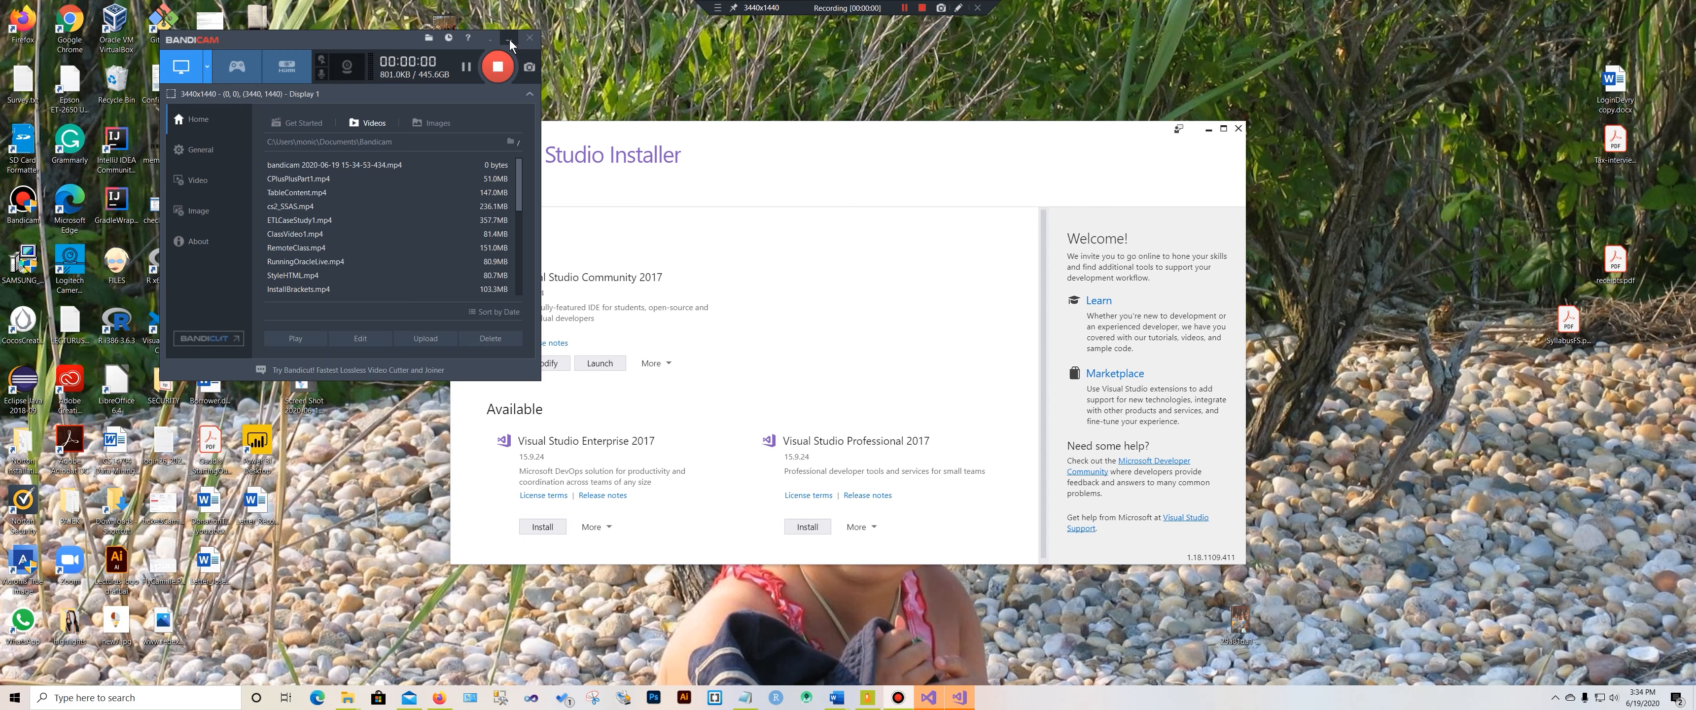
click(510, 41)
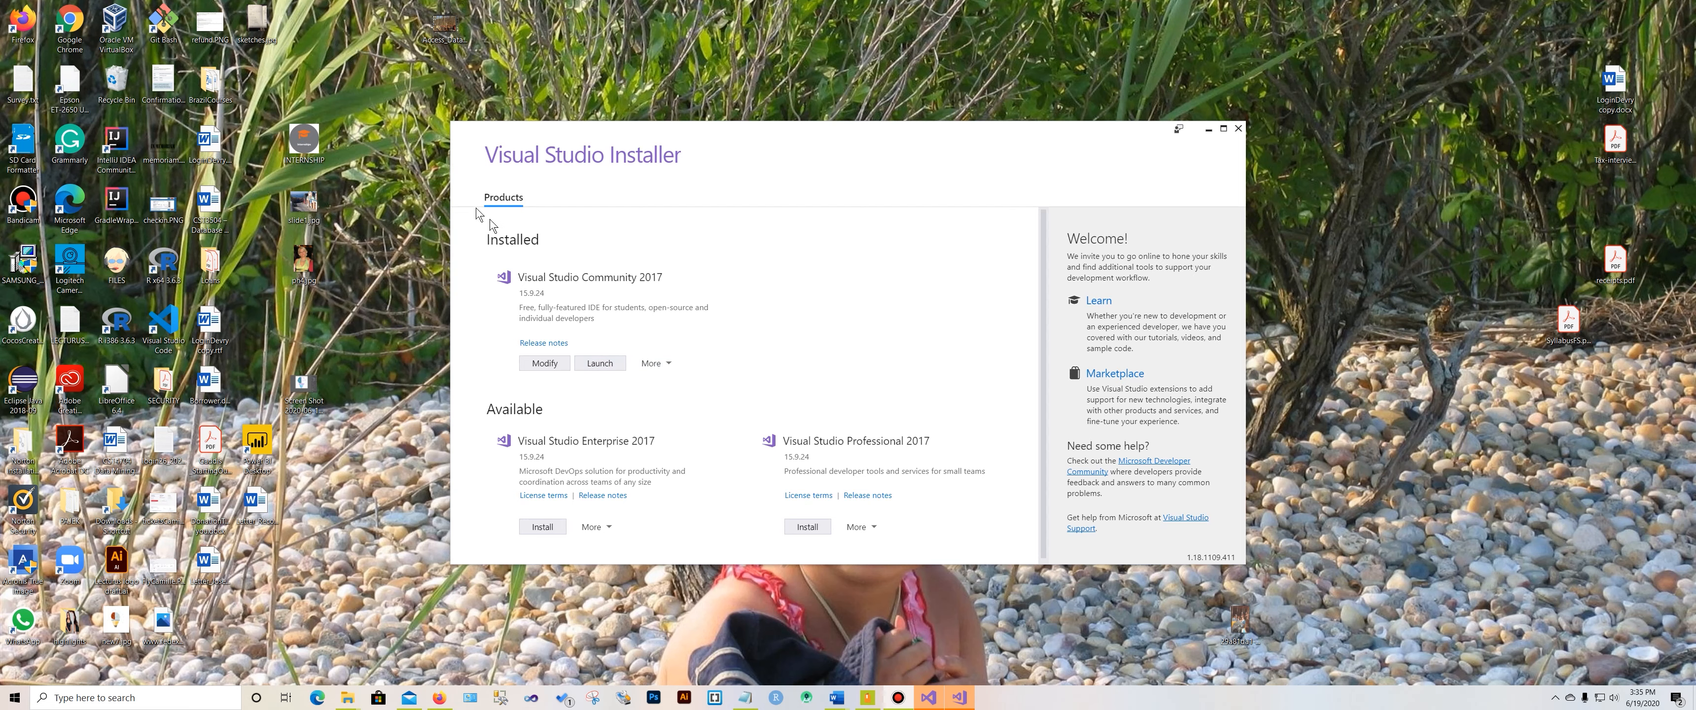
click(1239, 129)
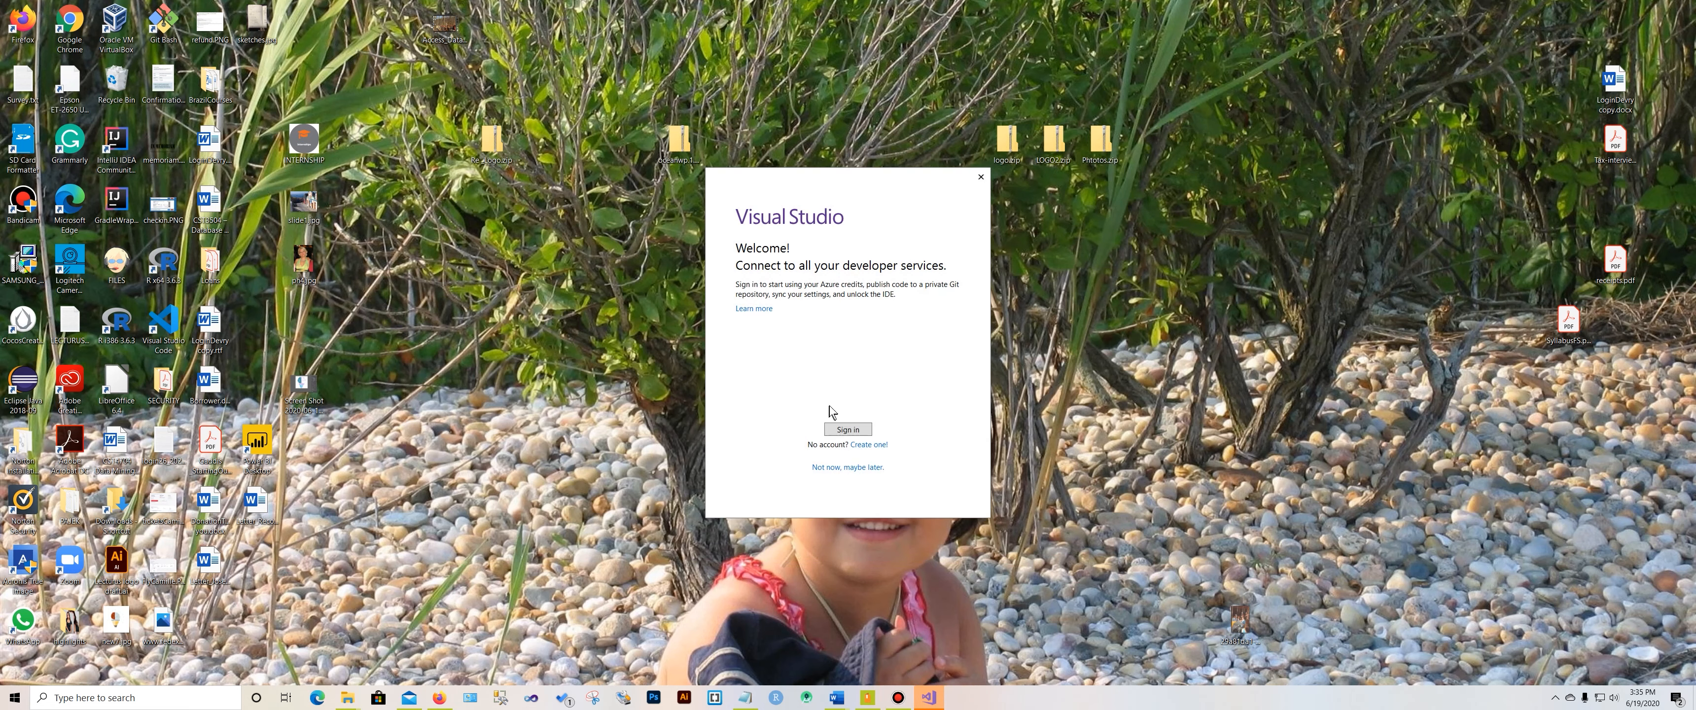
Step: Sign in to Visual Studio from the welcome screen to reach the environment and color theme choices
click(856, 430)
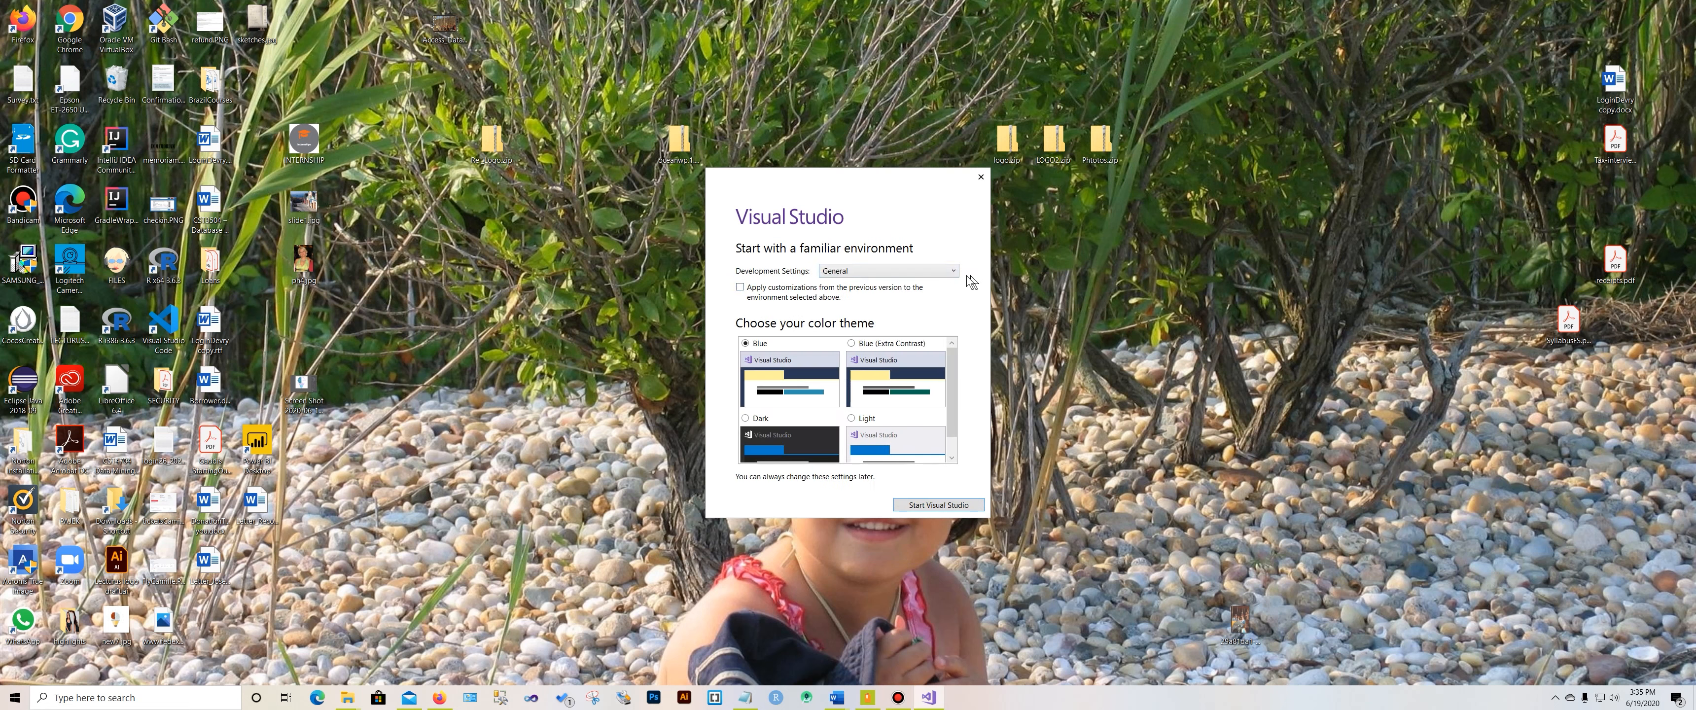
Step: Choose the Visual C++ development settings and start Visual Studio with the Blue color theme
click(941, 273)
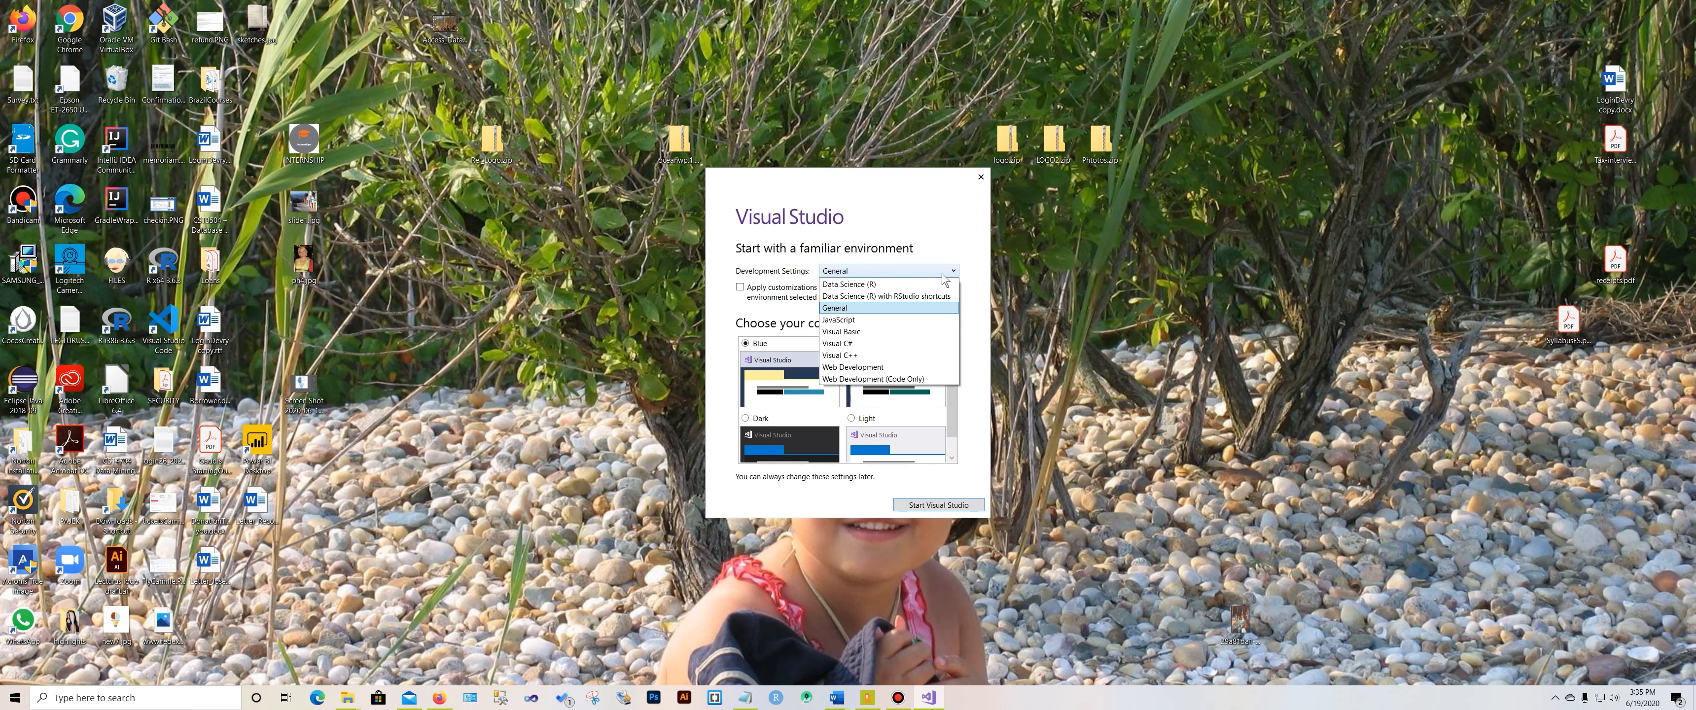
click(908, 355)
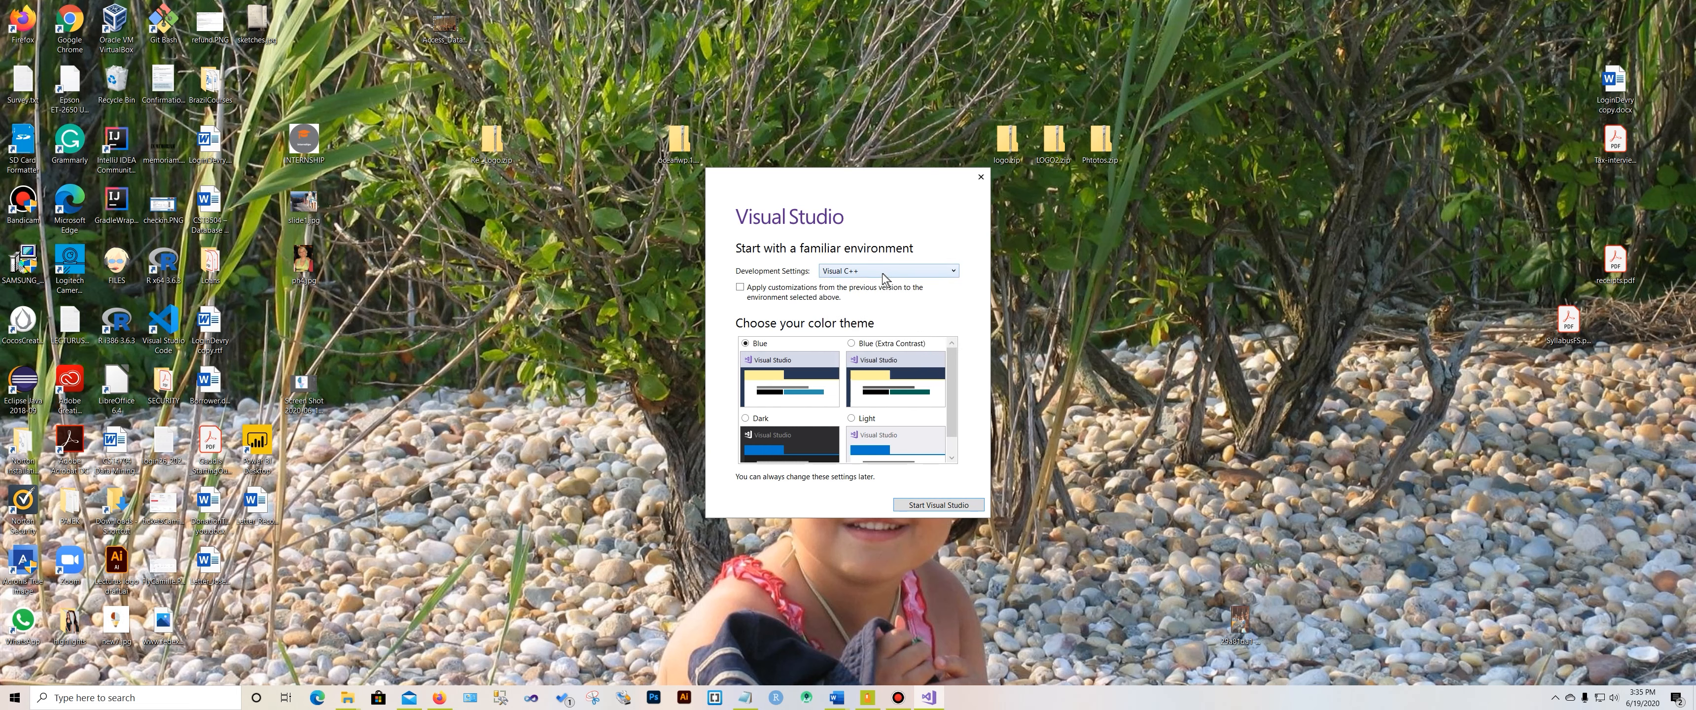
click(960, 506)
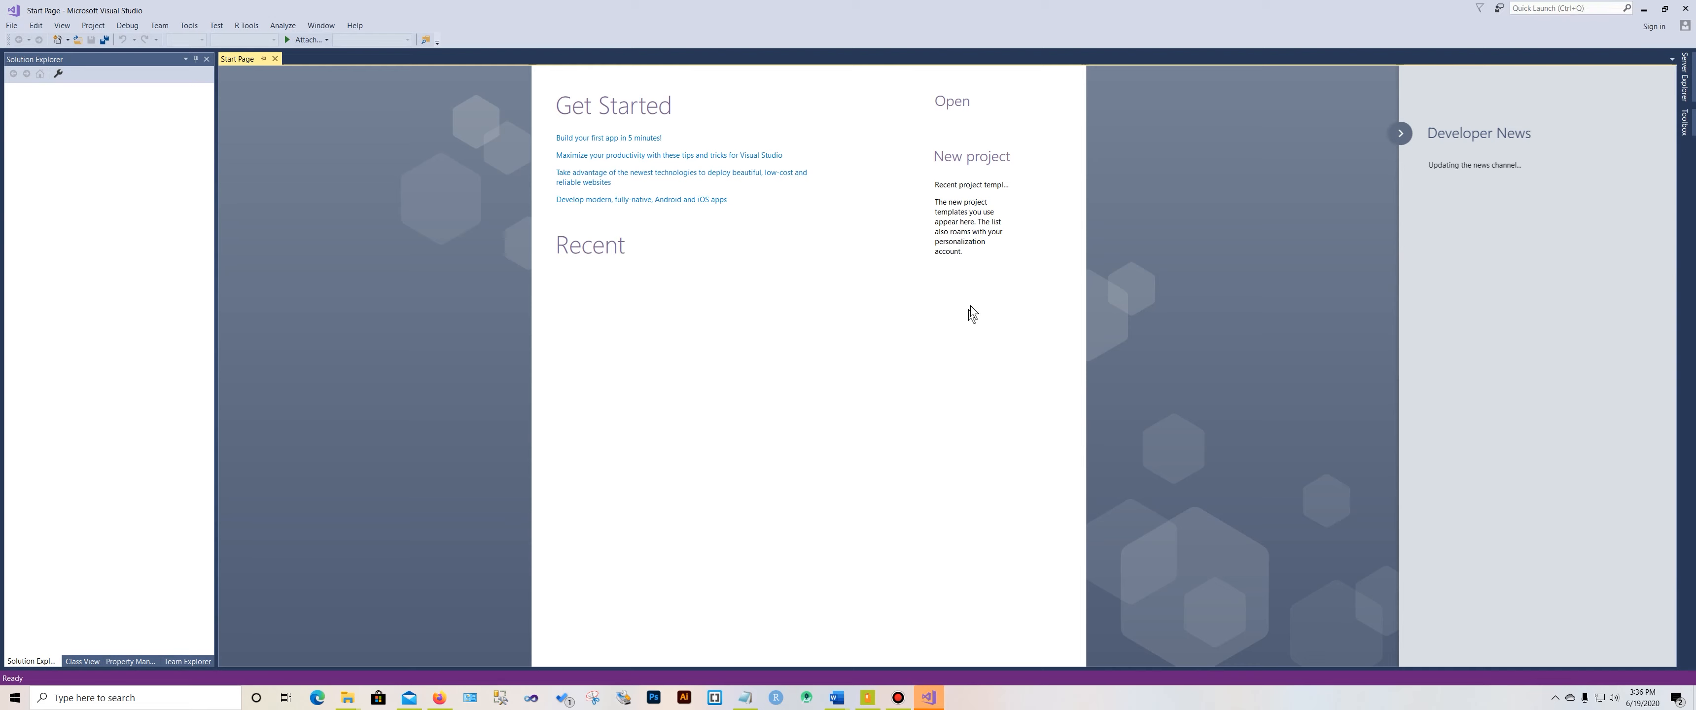
Step: Close Visual Studio and relaunch Visual Studio 2017 from the installed Windows programs
click(1686, 9)
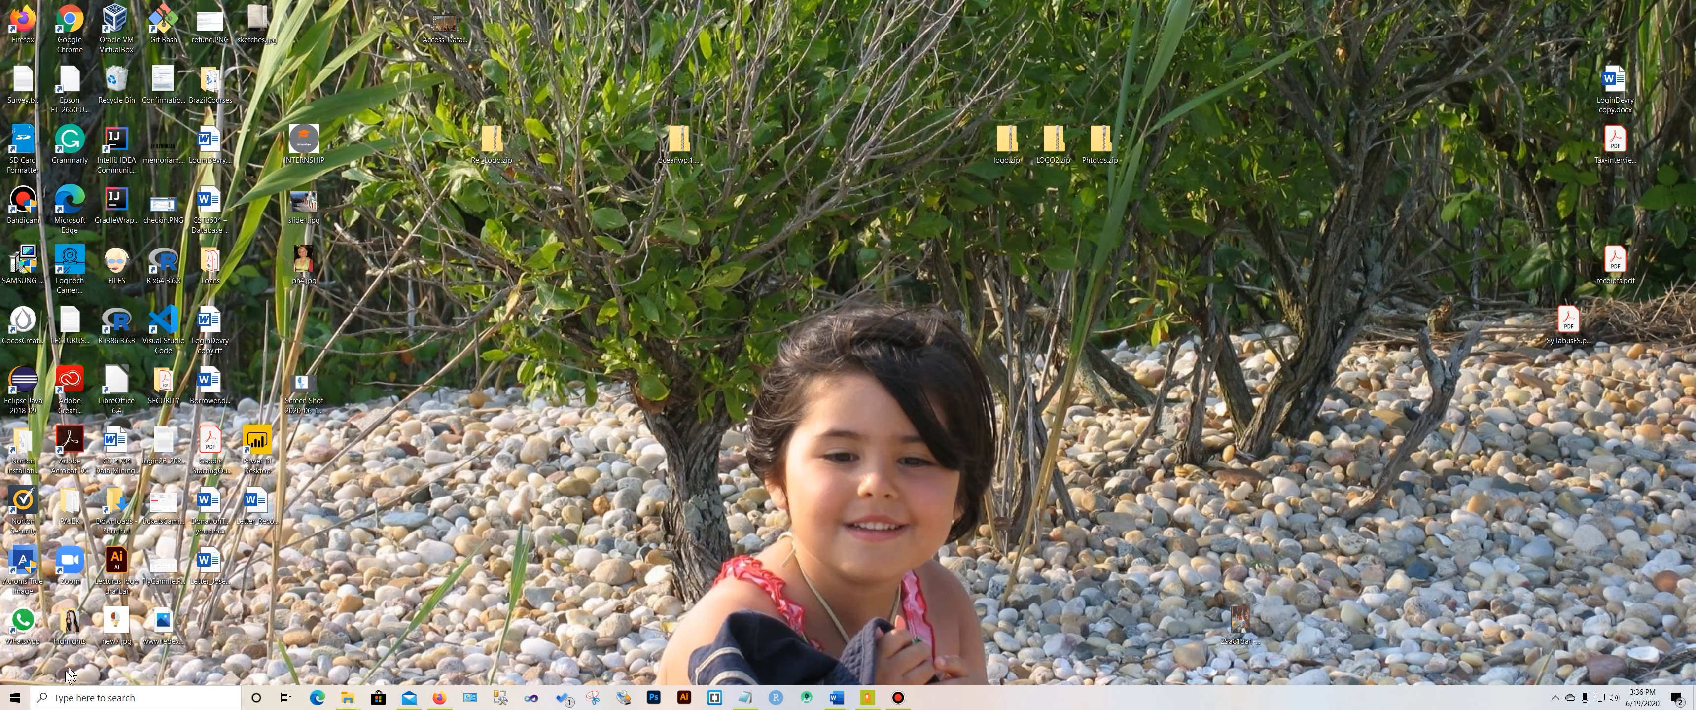
click(13, 697)
scroll(76, 619, down, 5)
scroll(76, 619, down, 6)
scroll(76, 619, down, 5)
scroll(99, 435, down, 5)
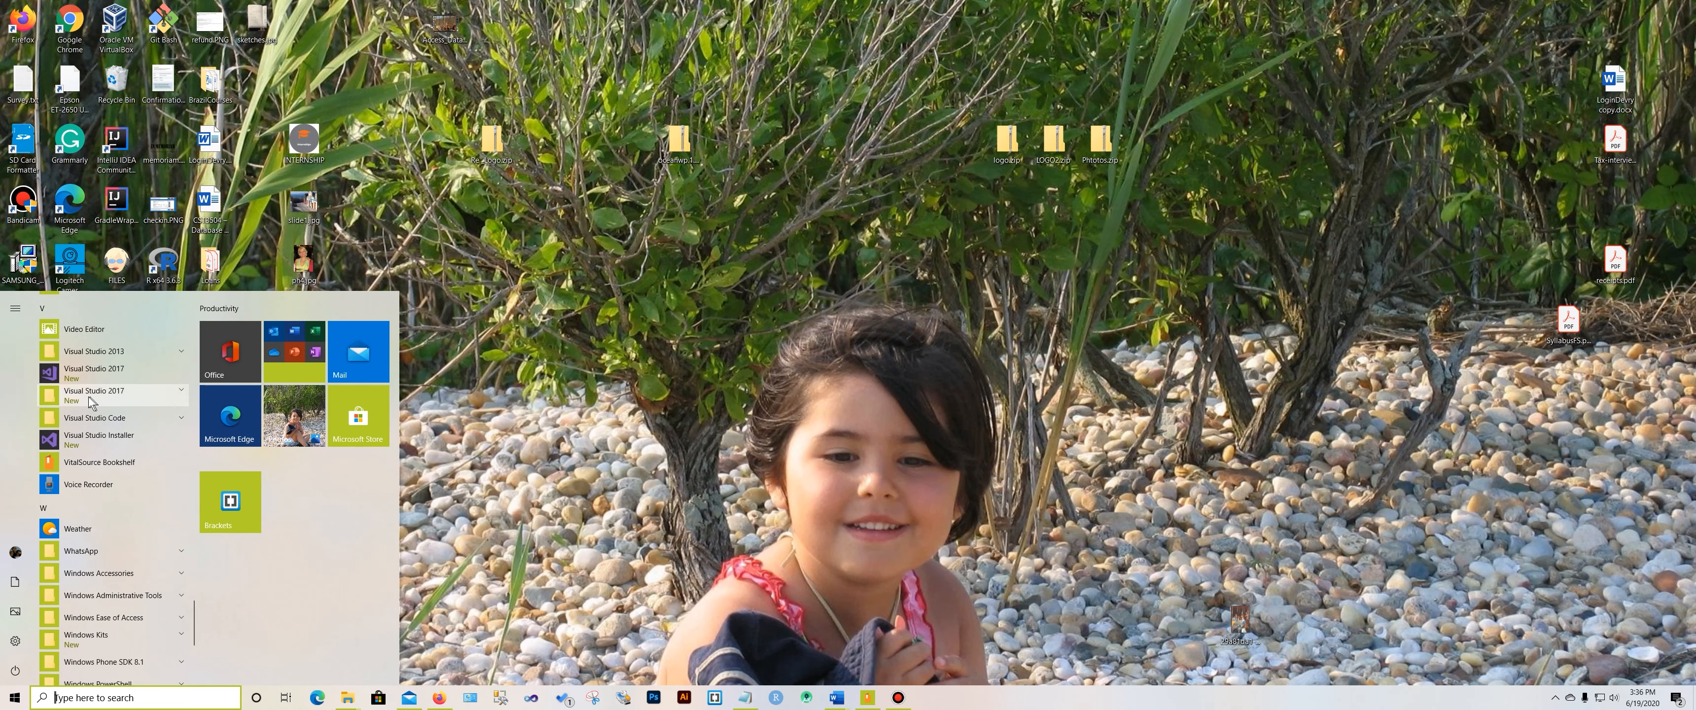
click(99, 373)
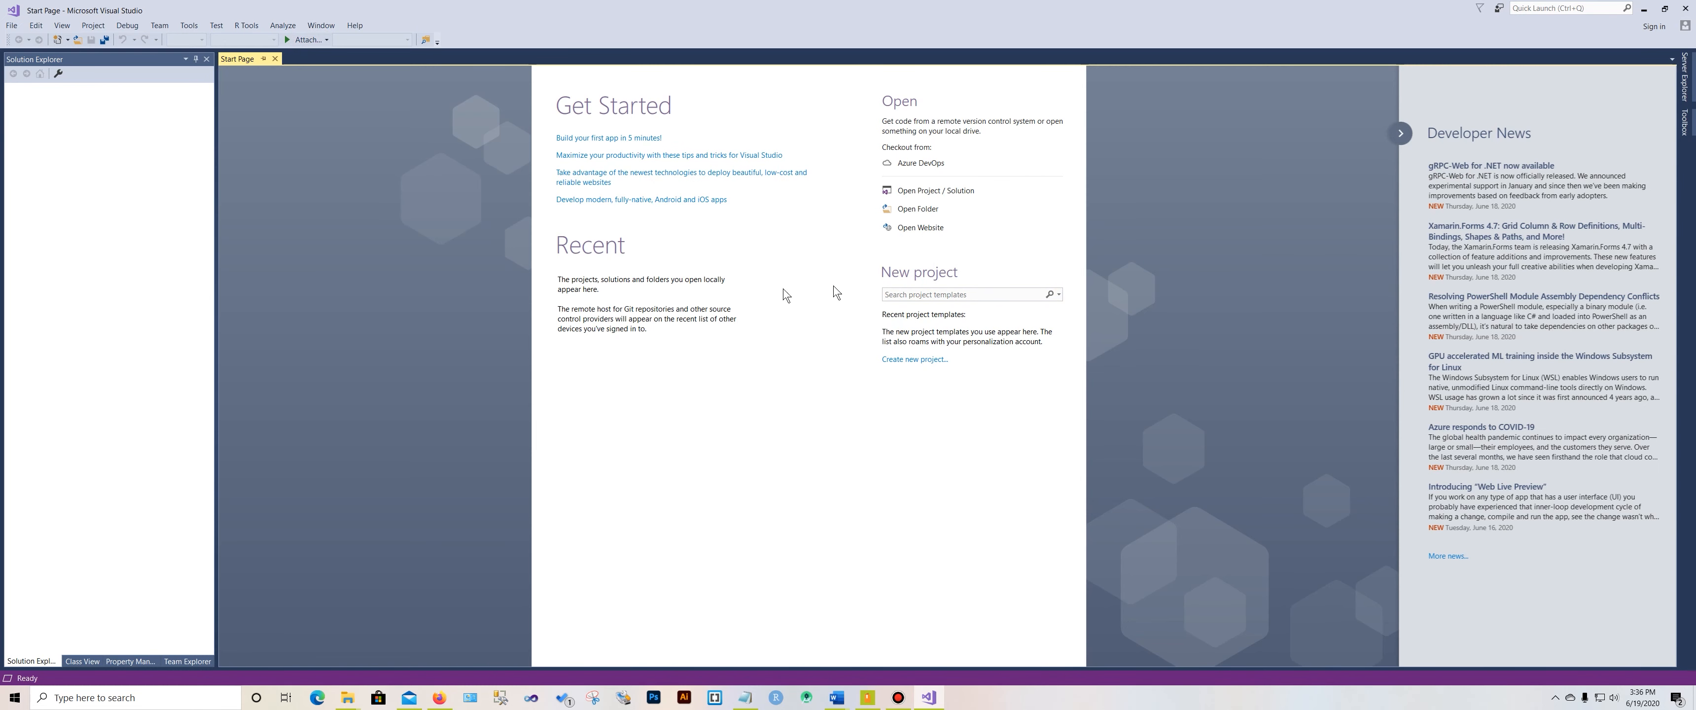
Step: Close the Start Page, view the available file commands, and exit Visual Studio
click(276, 59)
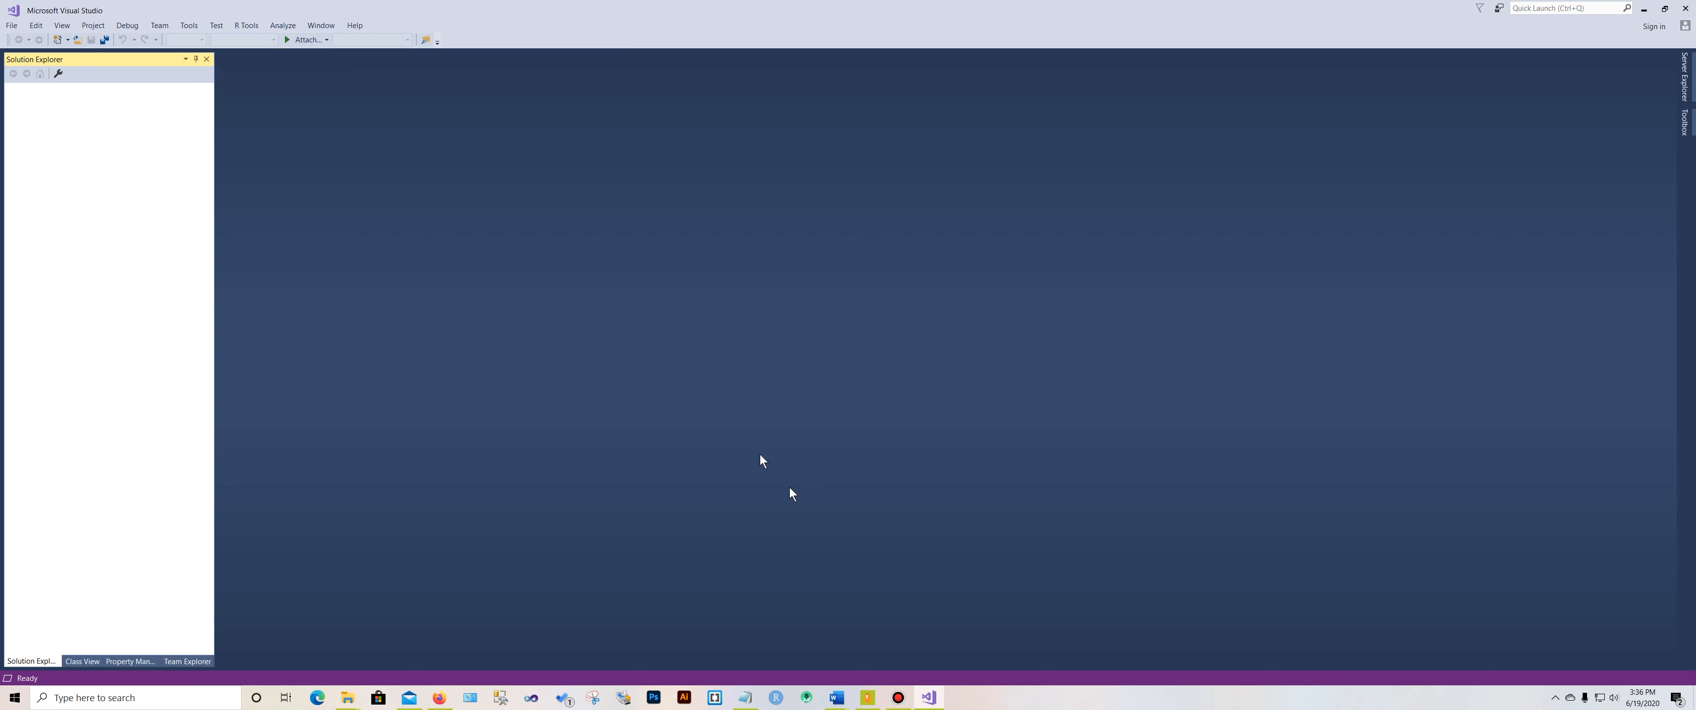
click(12, 26)
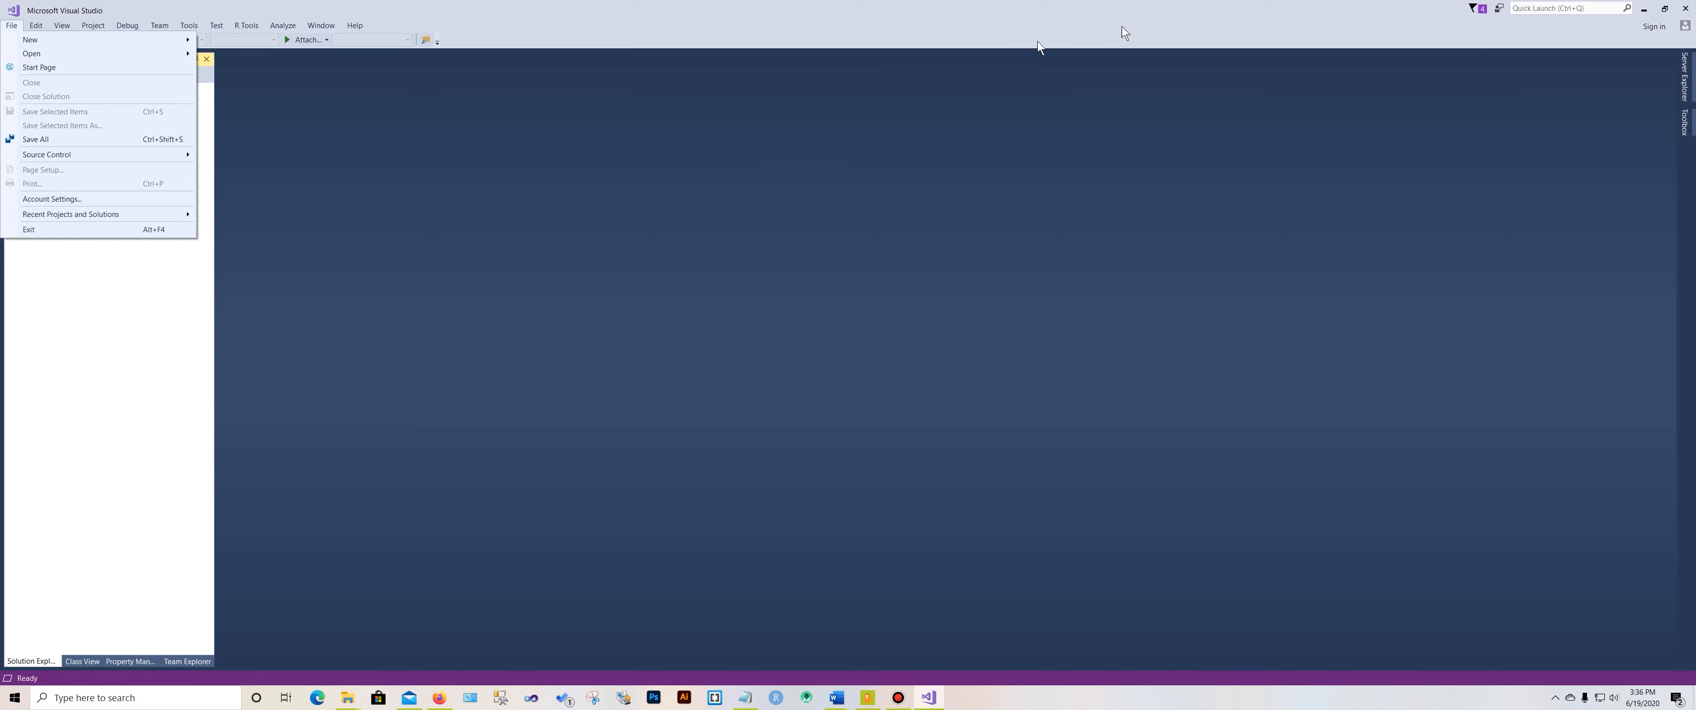
click(1687, 9)
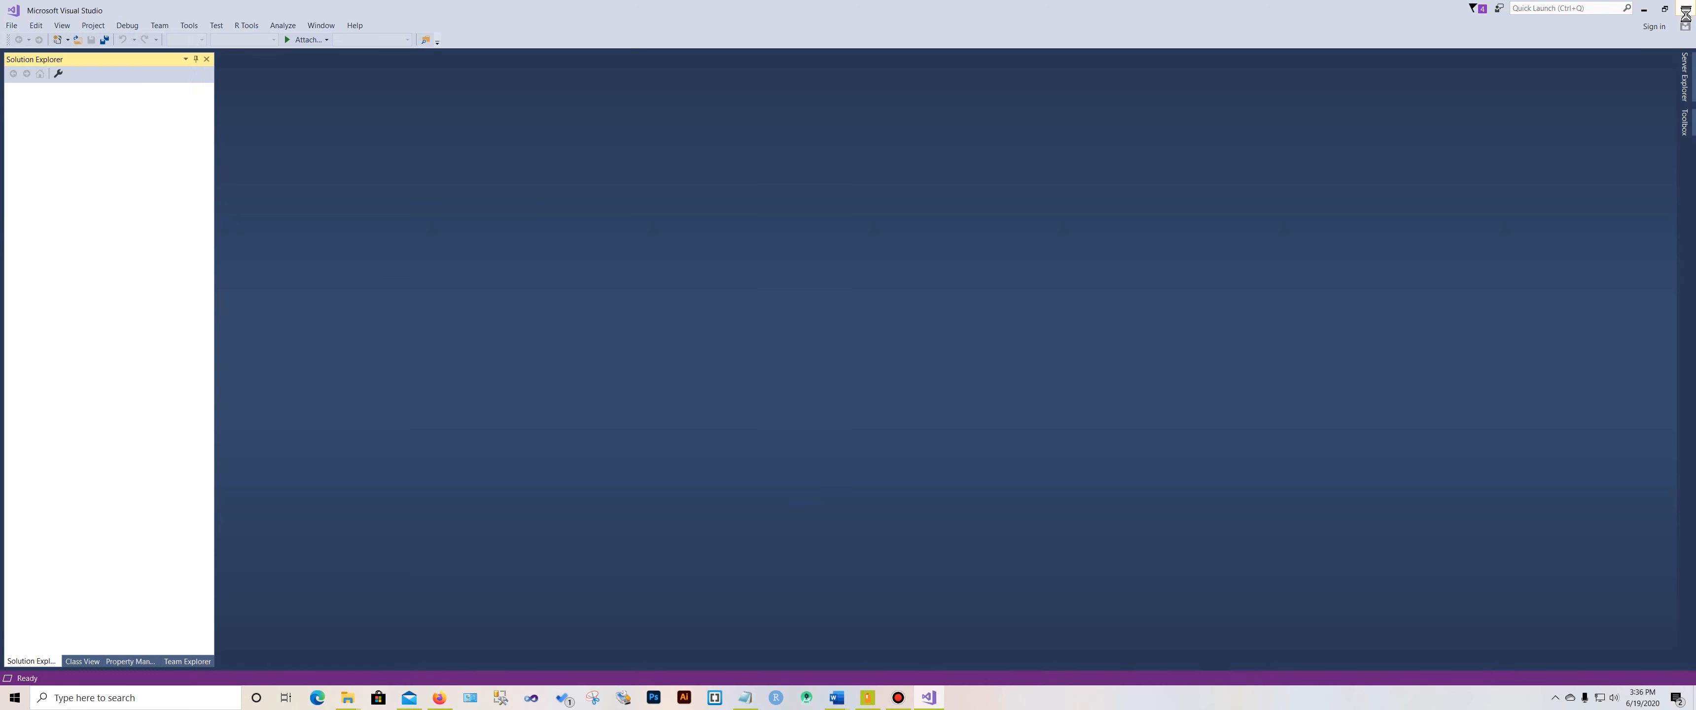